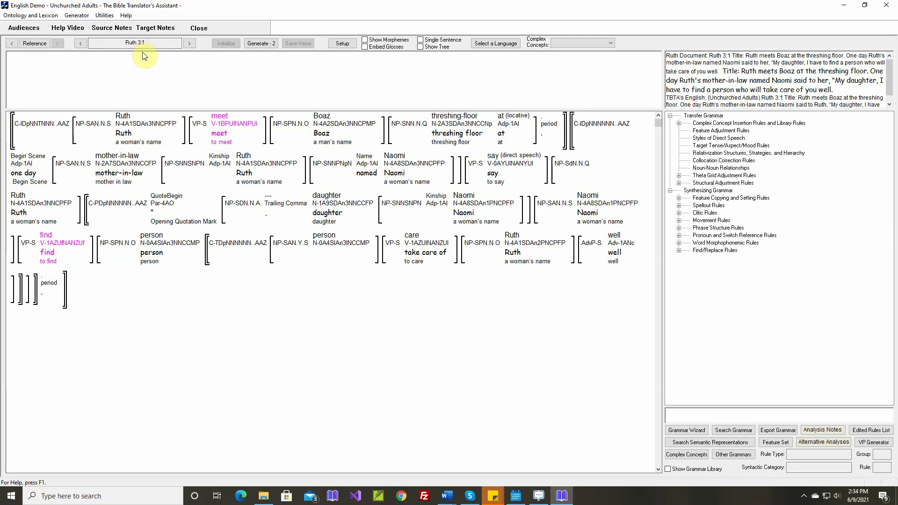
Step: Show the forms of the lexicon's verbs, starting from those beginning with "l"
{"action": "left_click", "coordinate": [30, 15]}
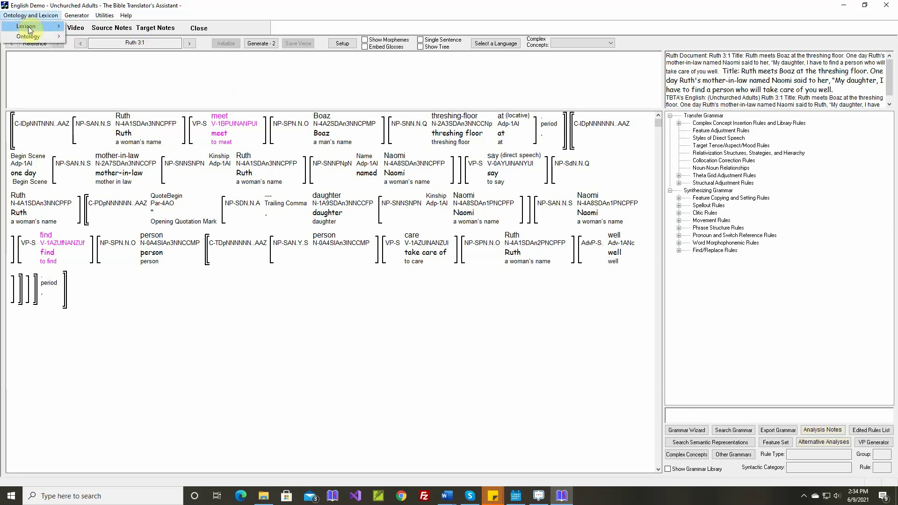
{"action": "mouse_move", "coordinate": [29, 27]}
{"action": "left_click", "coordinate": [85, 39]}
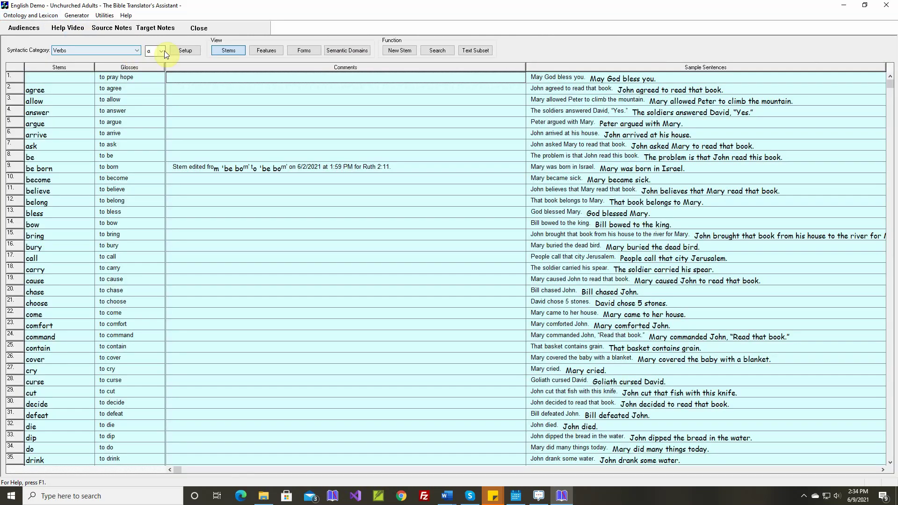
{"action": "left_click", "coordinate": [163, 51]}
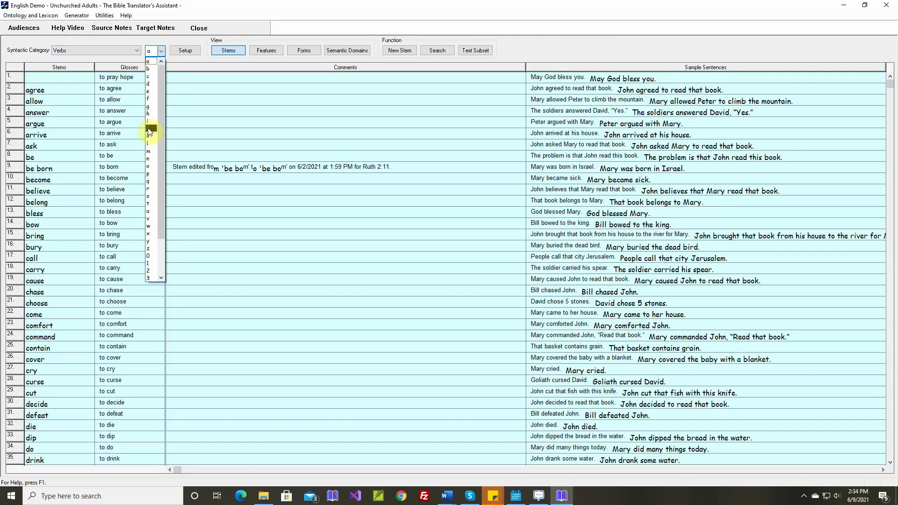
{"action": "left_click", "coordinate": [149, 142]}
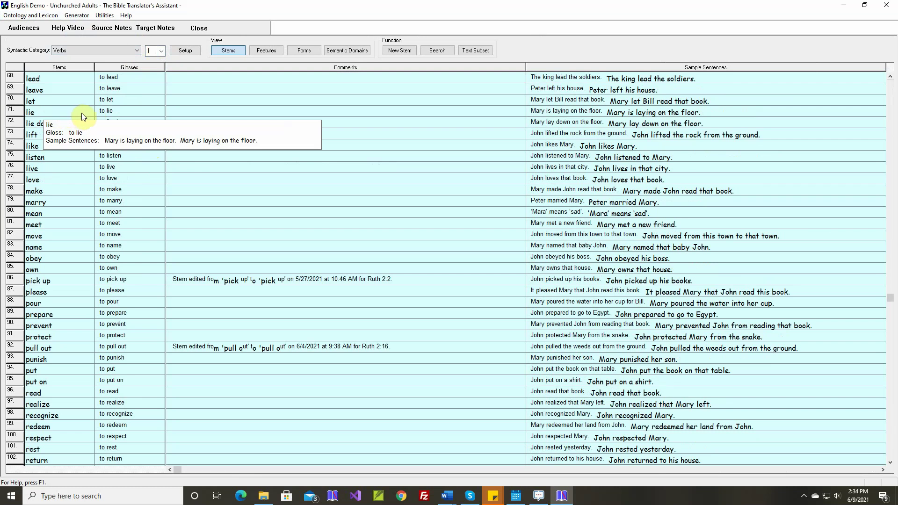
{"action": "left_click", "coordinate": [298, 50]}
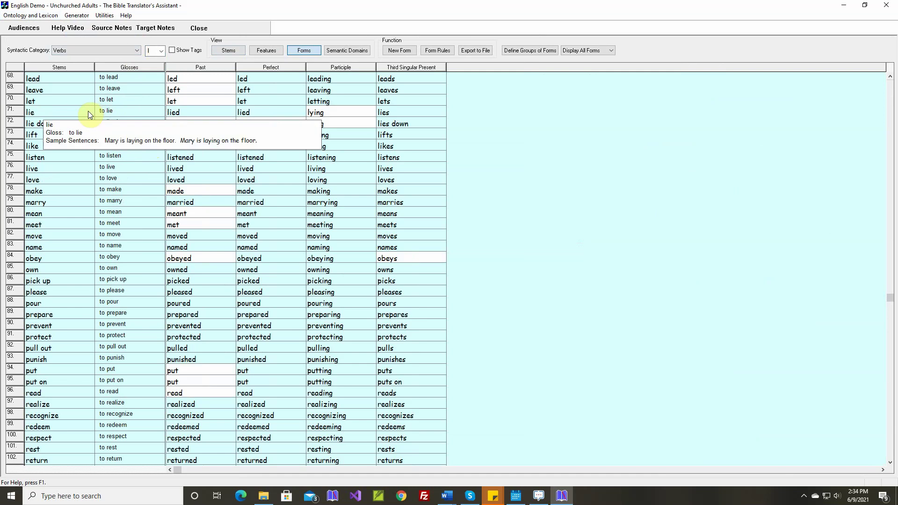
Step: Change the past form of "lie" to "lay", leaving the sample sentence empty
{"action": "mouse_move", "coordinate": [88, 113]}
{"action": "double_click", "coordinate": [185, 112]}
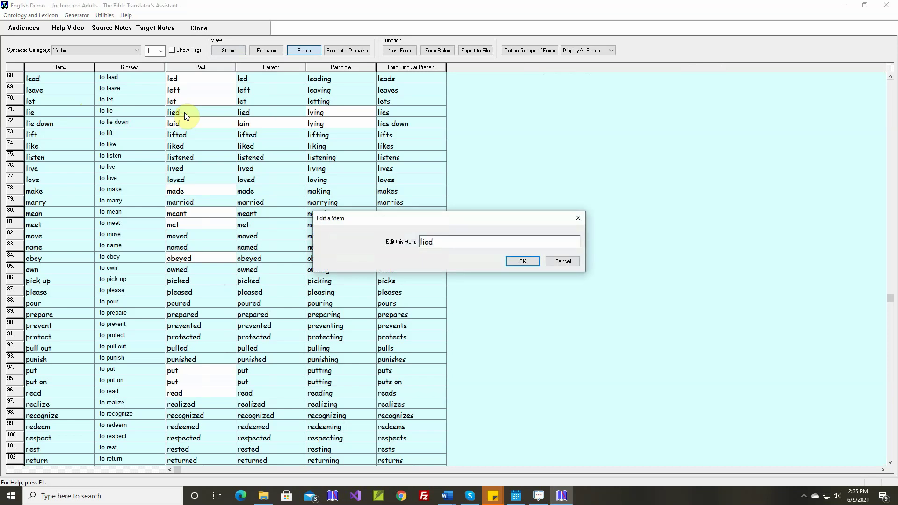
{"action": "key", "text": "BackSpace"}
{"action": "key", "text": "BackSpace"}
{"action": "type", "text": "ay"}
{"action": "key", "text": "Return"}
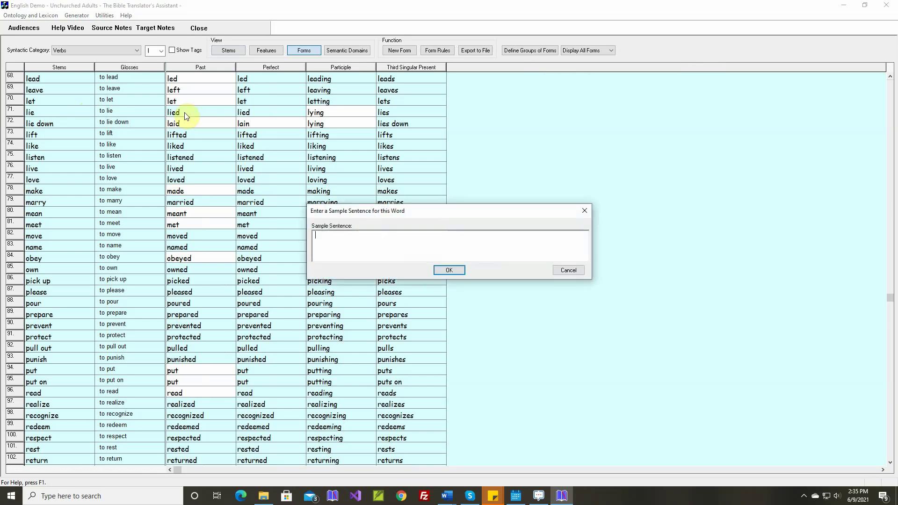
{"action": "key", "text": "Return"}
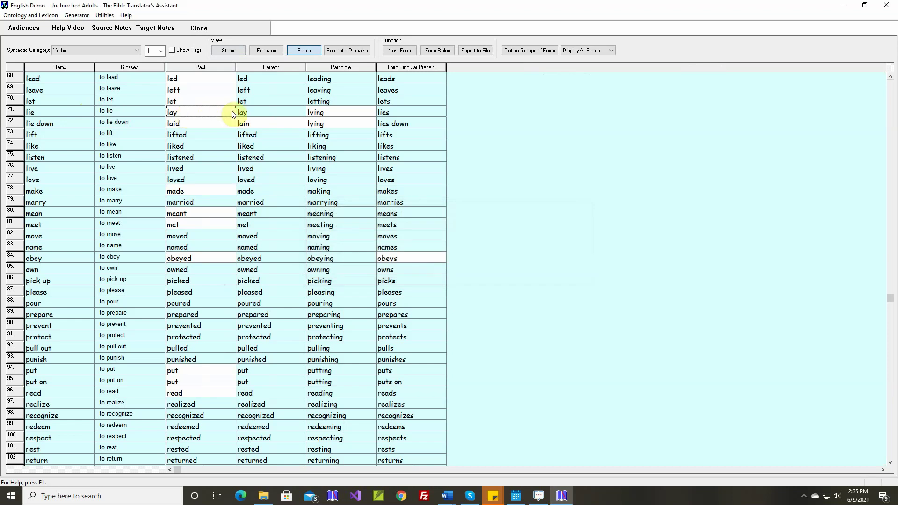
Step: Change the perfect form of "lie" to "lain", leaving the sample sentence empty
{"action": "double_click", "coordinate": [256, 113]}
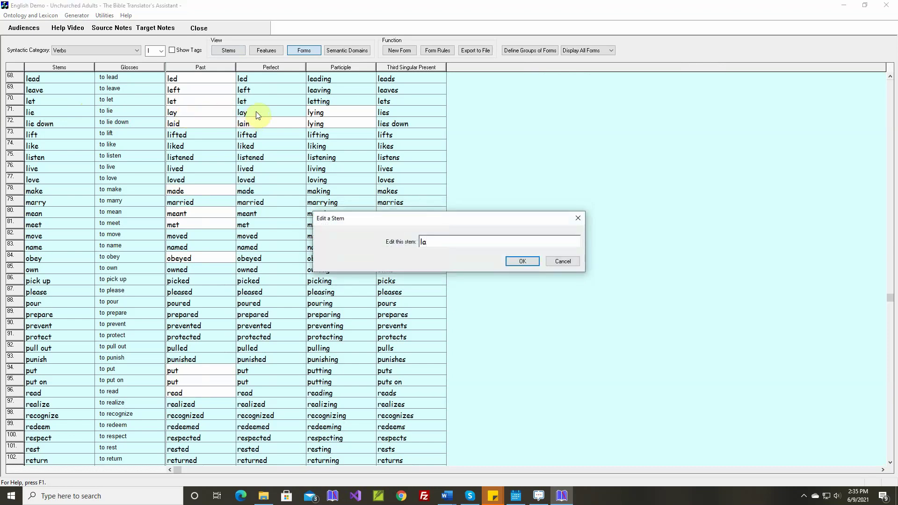
{"action": "type", "text": "in"}
{"action": "key", "text": "Return"}
{"action": "key", "text": "Return"}
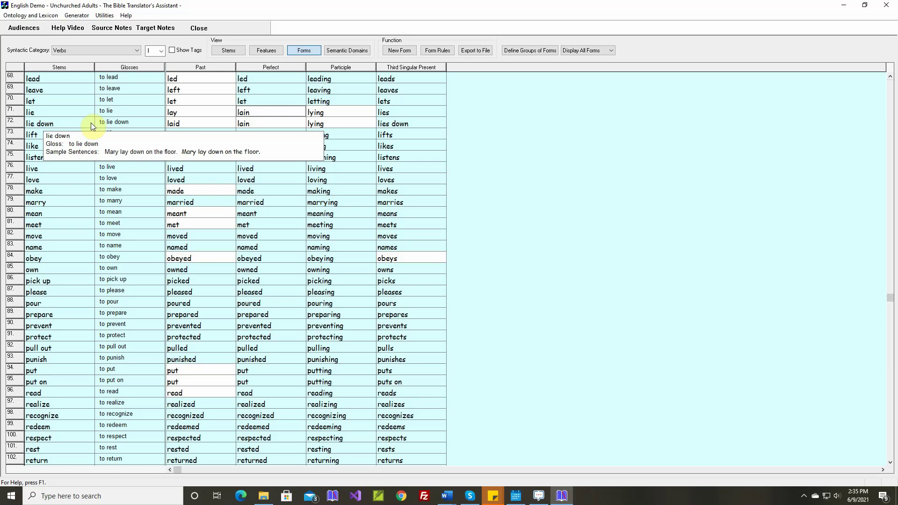
Step: Change the past form of "lie down" to "lay"
{"action": "left_click", "coordinate": [190, 122]}
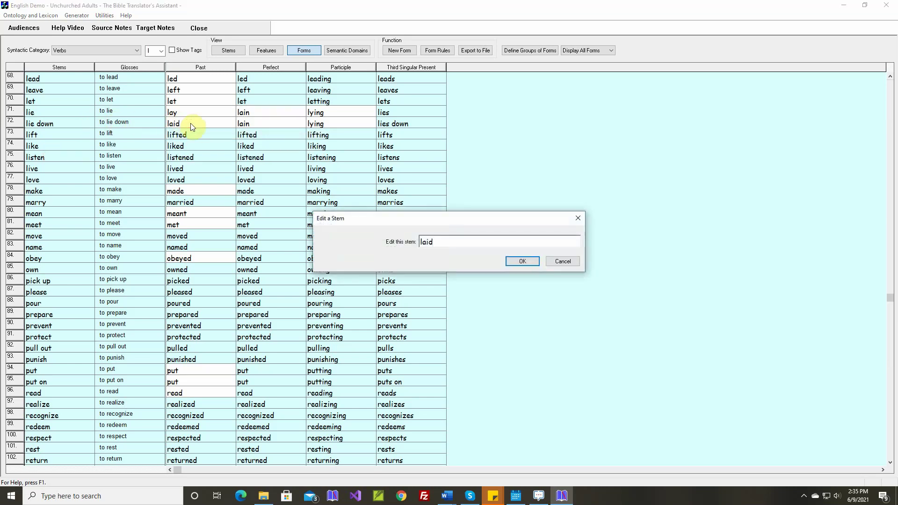
{"action": "key", "text": "BackSpace"}
{"action": "type", "text": "y"}
{"action": "key", "text": "Return"}
{"action": "key", "text": "Return"}
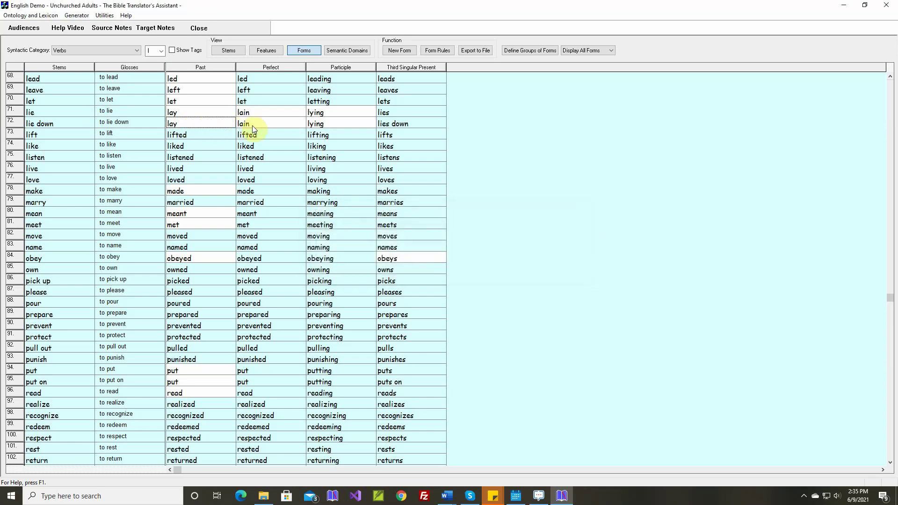
Step: Shorten the third singular present form of "lie down" to "lies"
{"action": "double_click", "coordinate": [392, 124]}
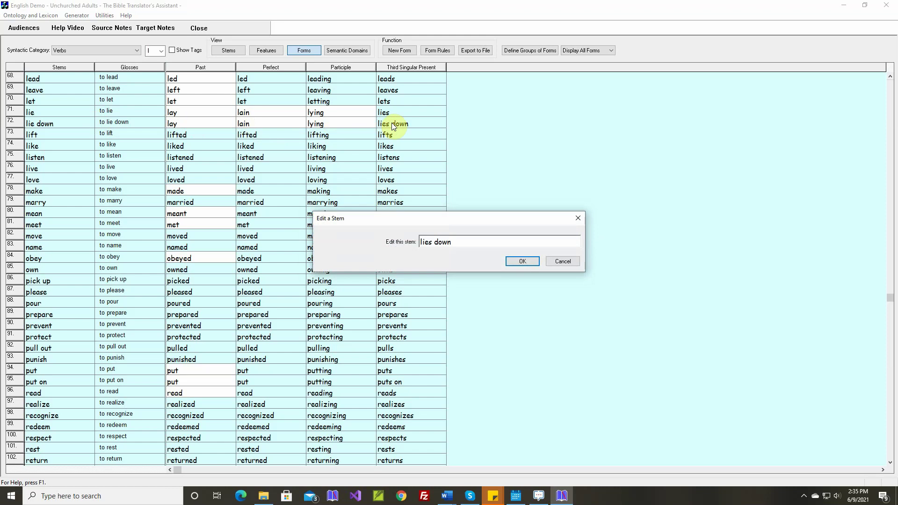
{"action": "key", "text": "BackSpace"}
{"action": "key", "text": "BackSpace"}
{"action": "key", "text": "BackSpace"}
{"action": "key", "text": "BackSpace"}
{"action": "key", "text": "BackSpace"}
{"action": "key", "text": "Return"}
{"action": "key", "text": "Return"}
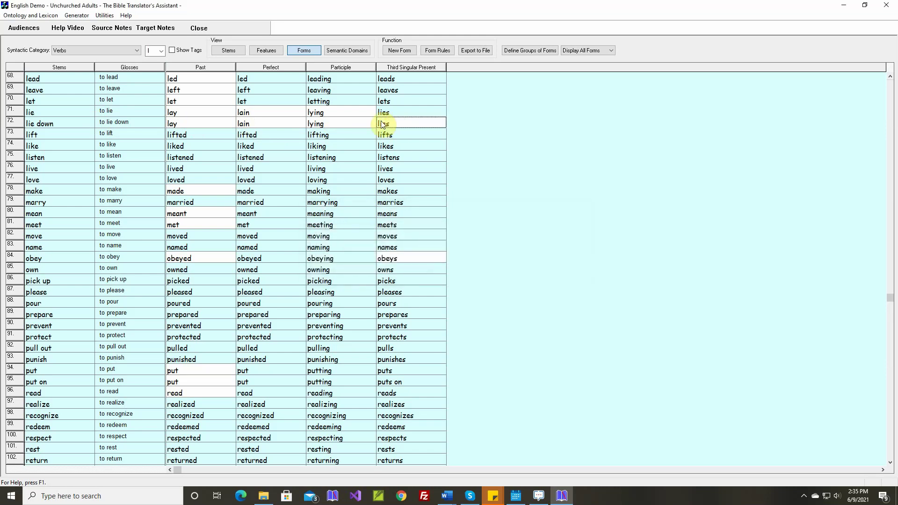
Step: Return to Lexicon and Grammar Development and show Ruth 3:1 one sentence at a time
{"action": "left_click", "coordinate": [76, 15]}
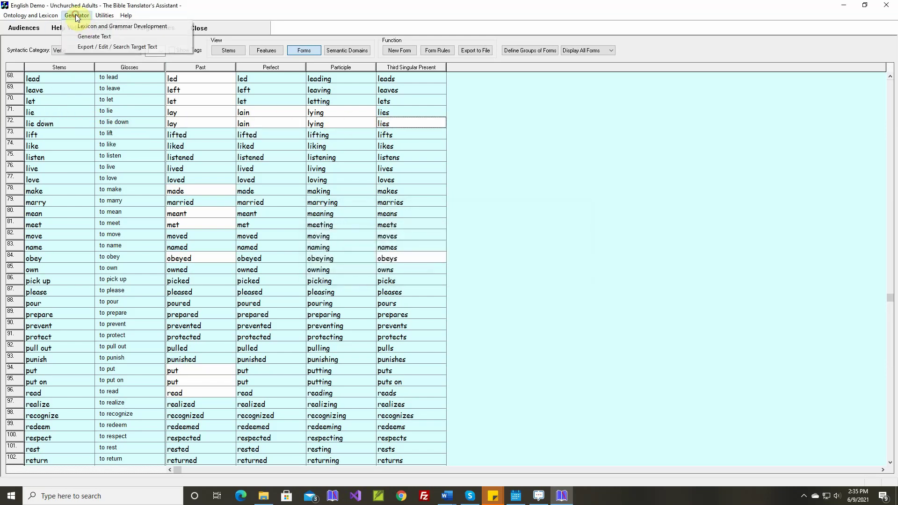
{"action": "left_click", "coordinate": [81, 26]}
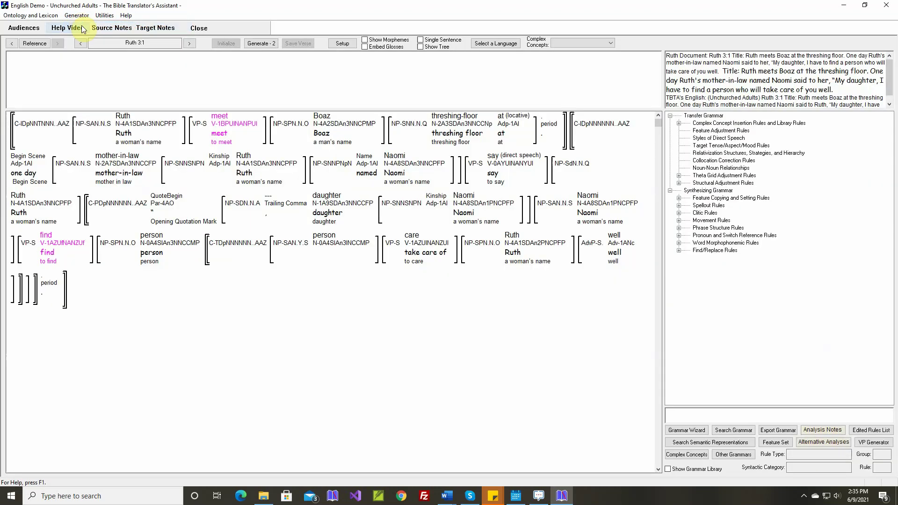
{"action": "left_click", "coordinate": [420, 41]}
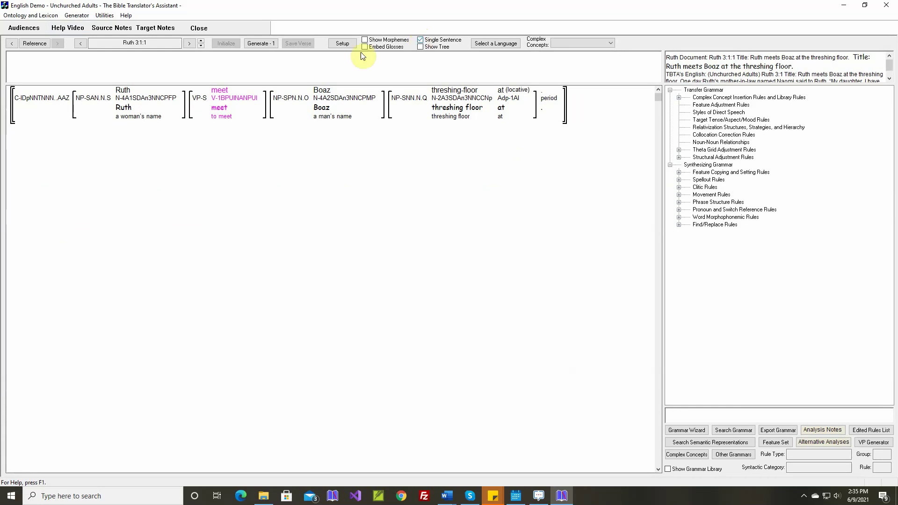
Step: Accept the theta grid adjustment rule of the verb "meet" as it is and generate the text of Ruth 3:1:1
{"action": "mouse_move", "coordinate": [228, 92]}
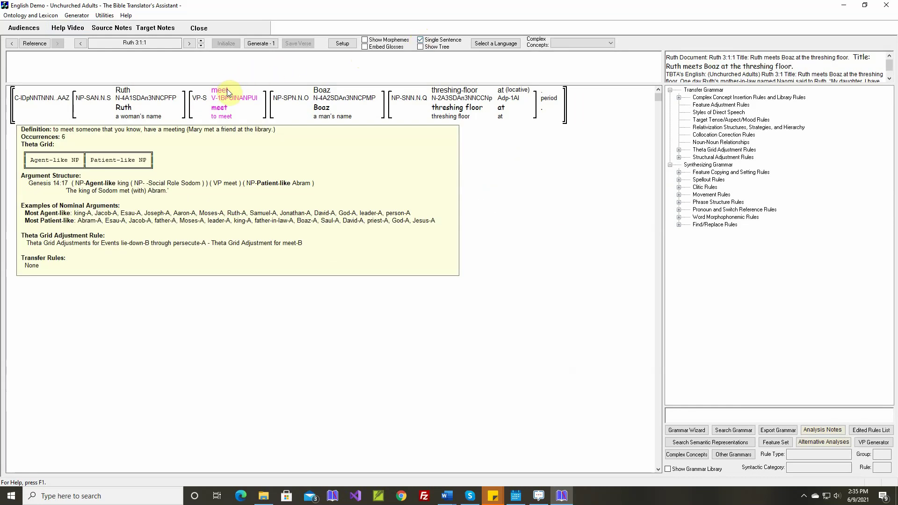
{"action": "right_click", "coordinate": [228, 92]}
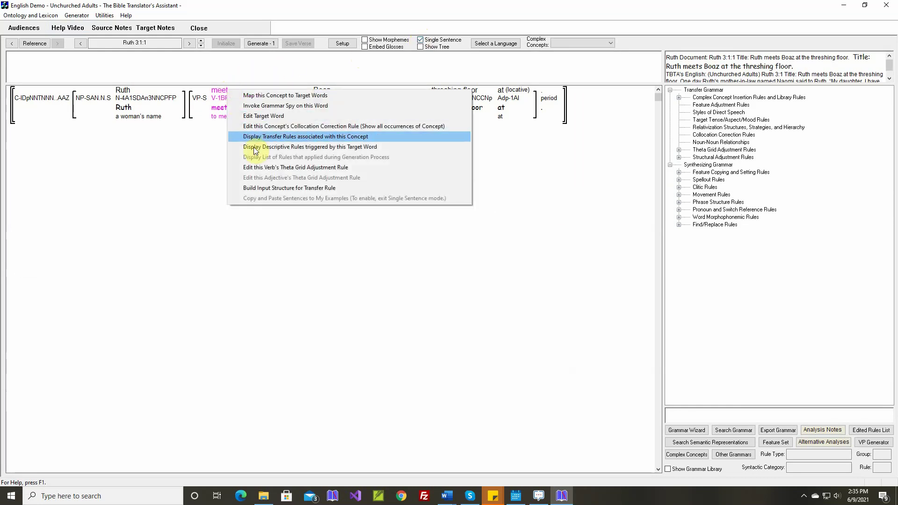
{"action": "left_click", "coordinate": [254, 167]}
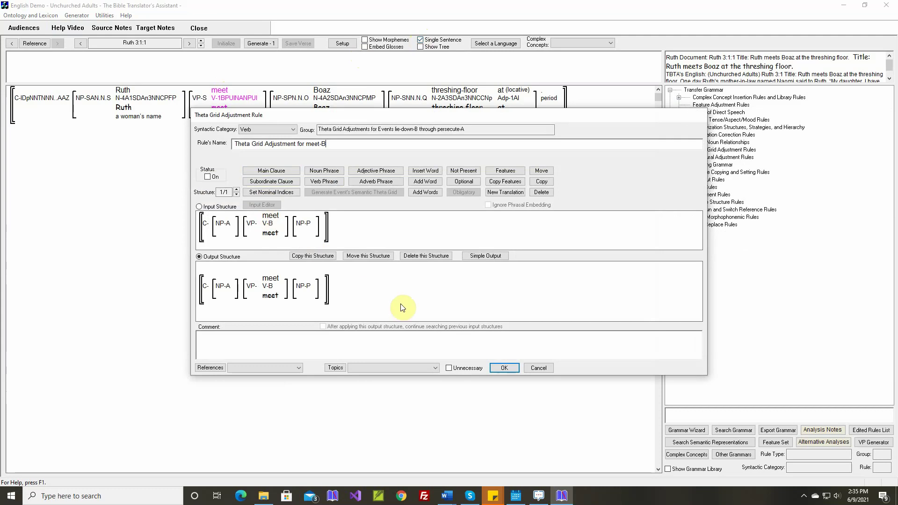
{"action": "left_click", "coordinate": [504, 368]}
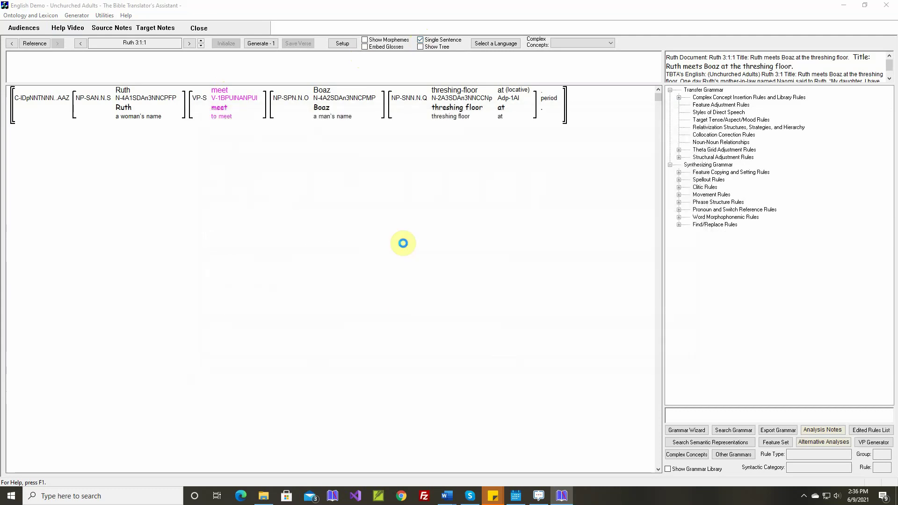
{"action": "left_click", "coordinate": [261, 43]}
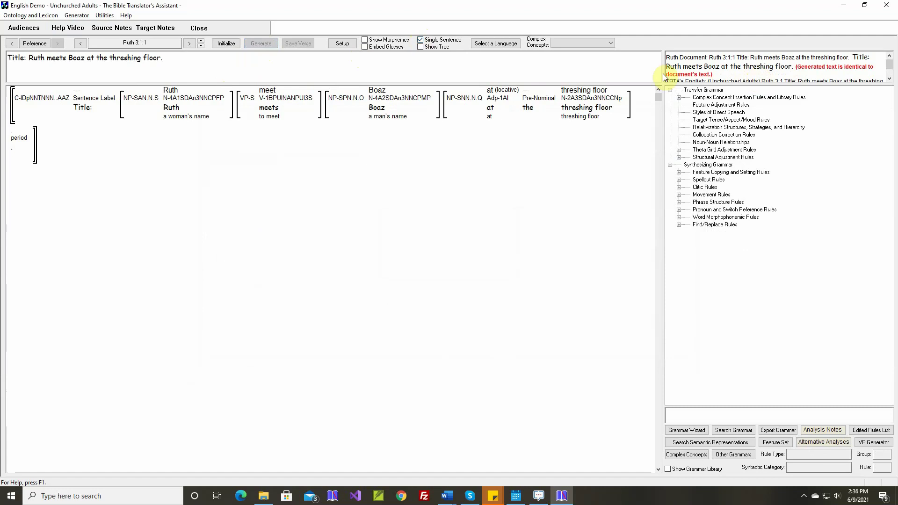
Step: Go to sentence Ruth 3:1:2 and open the theta grid adjustment rule of the verb "find"
{"action": "left_click", "coordinate": [202, 42]}
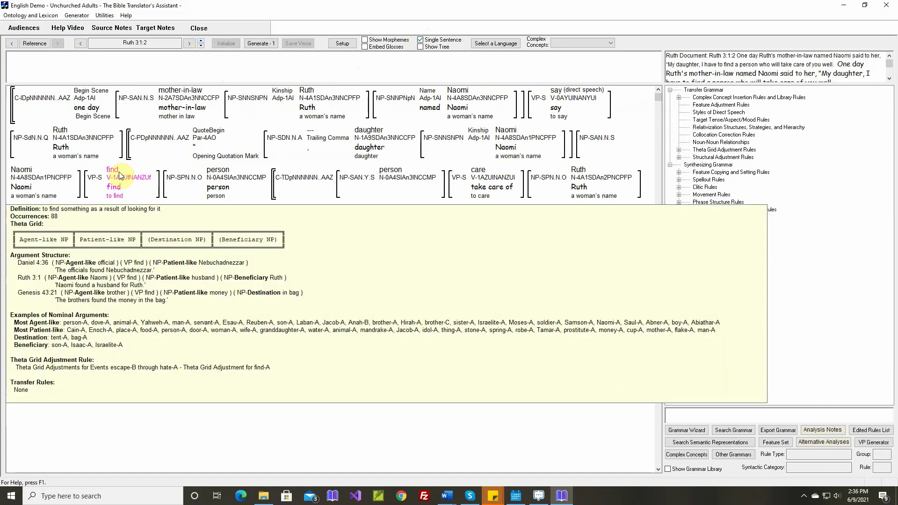
{"action": "right_click", "coordinate": [121, 176]}
{"action": "left_click", "coordinate": [155, 249]}
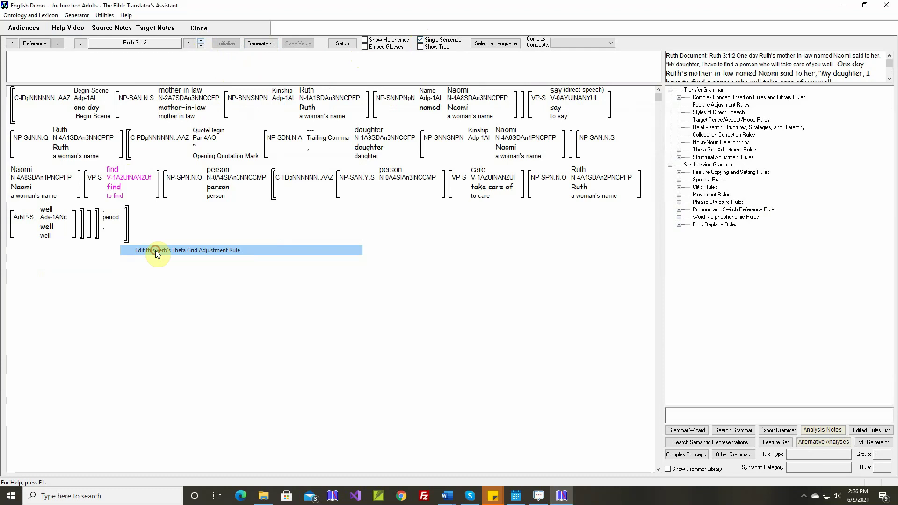
{"action": "mouse_move", "coordinate": [268, 219]}
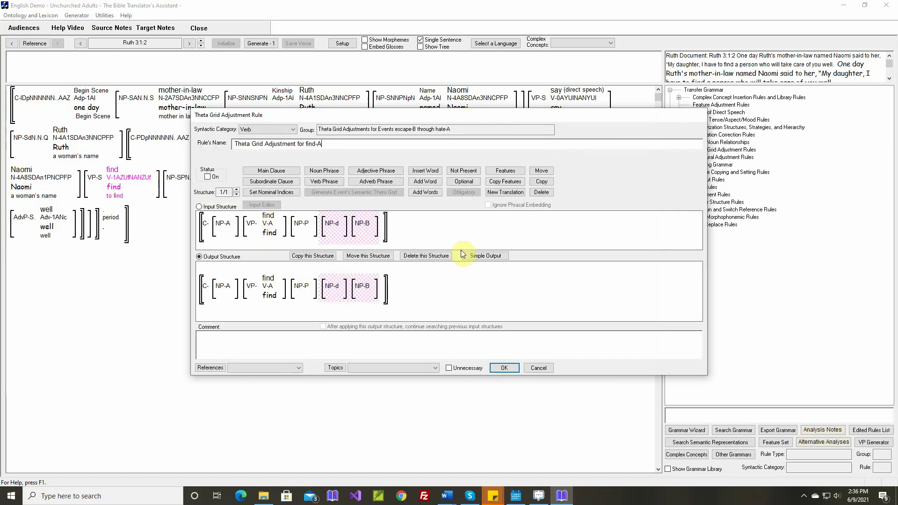
Step: In the rule's simple output, assign the Destination argument the grammatical relation Oblique1
{"action": "left_click", "coordinate": [485, 256]}
{"action": "left_click", "coordinate": [509, 252]}
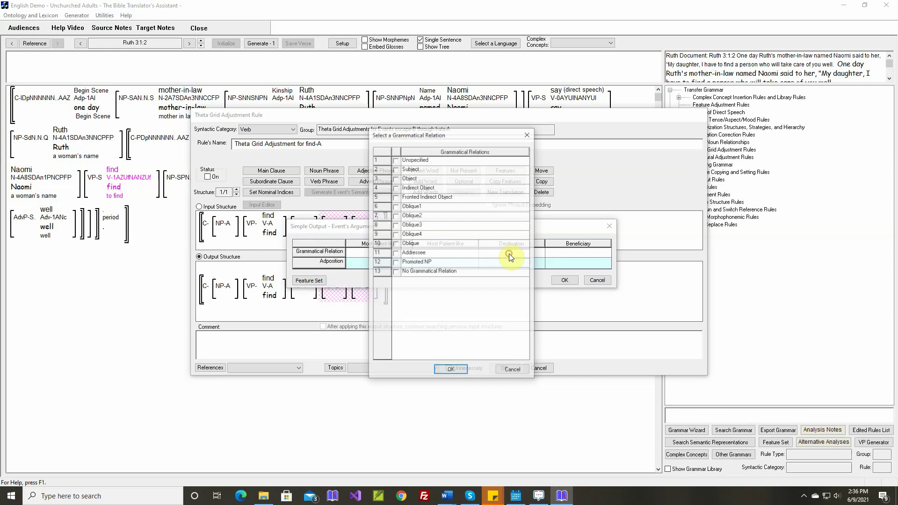
{"action": "left_click", "coordinate": [396, 208]}
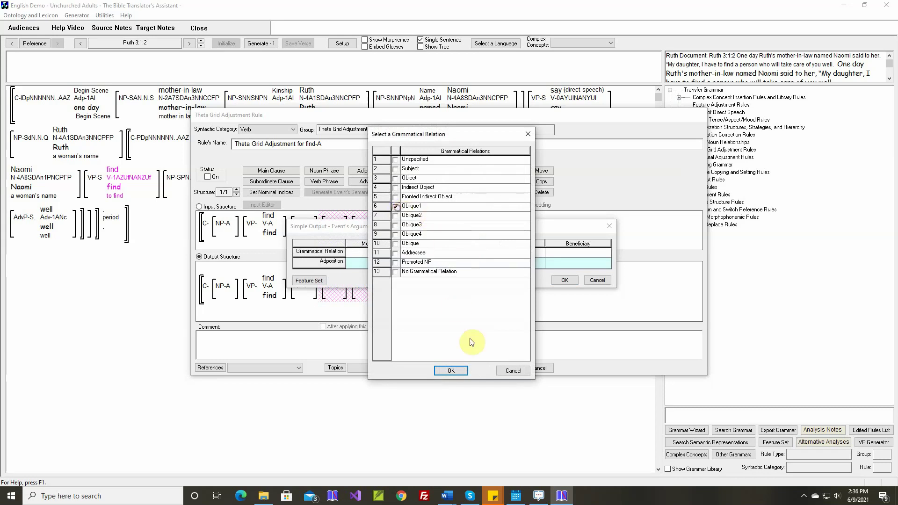
{"action": "left_click", "coordinate": [457, 372]}
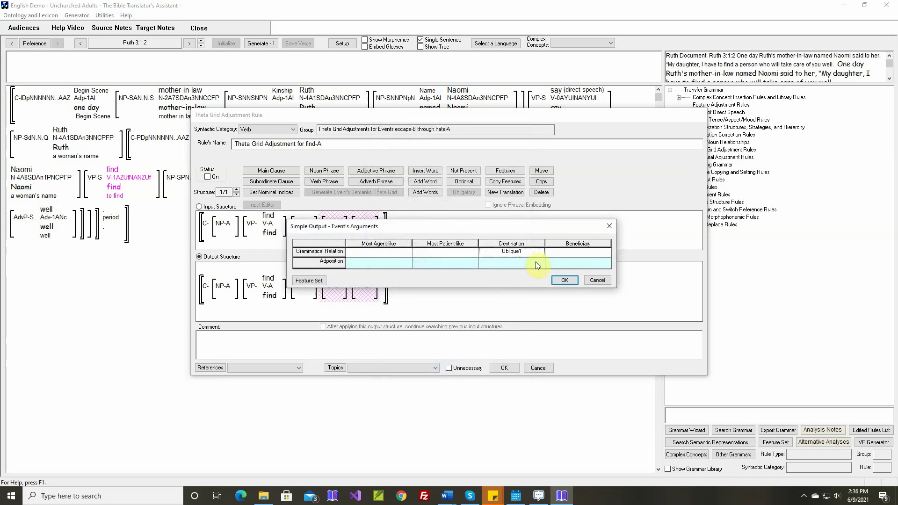
Step: Assign the Beneficiary argument the relation Oblique2 with the adposition "for", and apply the simple output to the rule
{"action": "left_click", "coordinate": [567, 253]}
{"action": "left_click", "coordinate": [395, 216]}
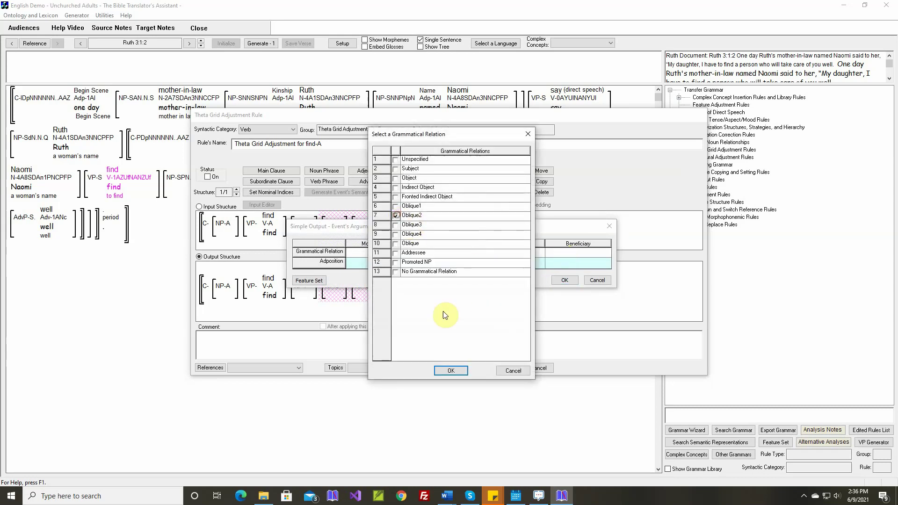
{"action": "left_click", "coordinate": [449, 369]}
{"action": "left_click", "coordinate": [573, 262]}
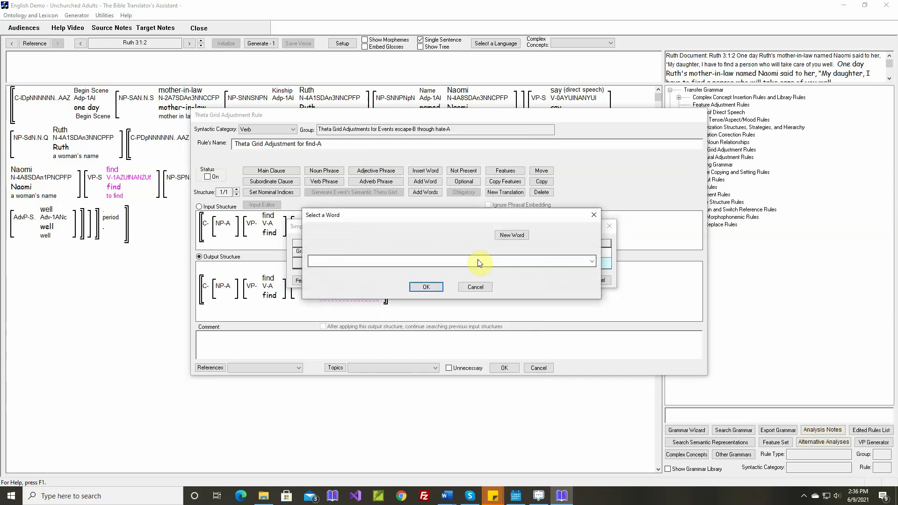
{"action": "left_click", "coordinate": [457, 261]}
{"action": "left_click", "coordinate": [352, 151]}
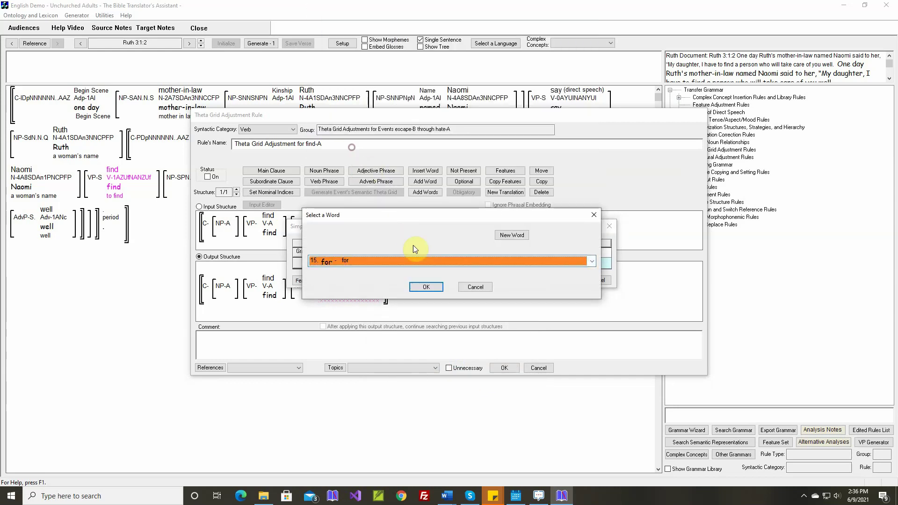
{"action": "left_click", "coordinate": [426, 287]}
{"action": "left_click", "coordinate": [560, 281]}
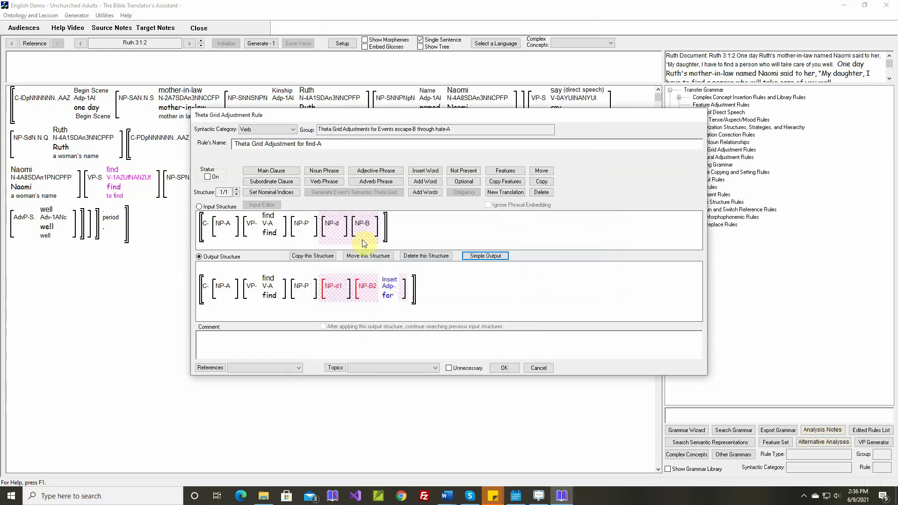
Step: Turn the "find" rule on and add the Ruth 3:1:2 text as its comment, trimmed to "I have to find a person who will take care of you well."
{"action": "left_click", "coordinate": [207, 176]}
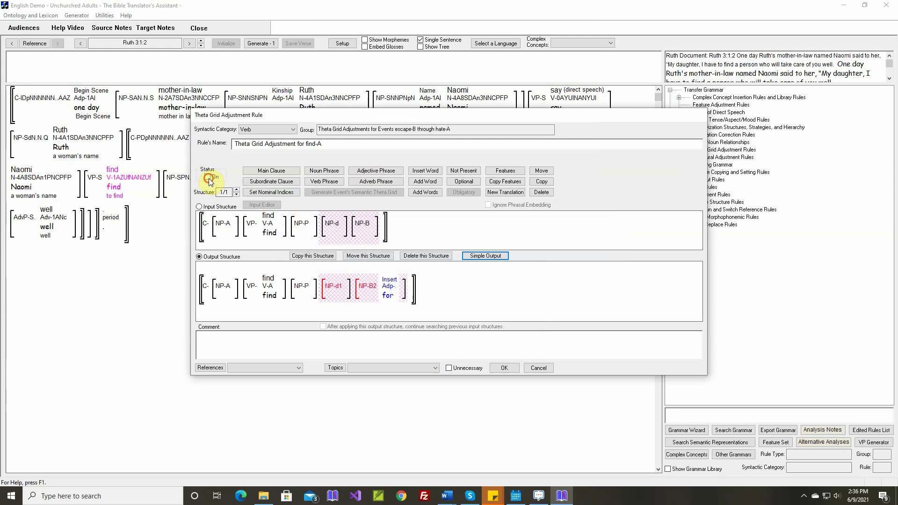
{"action": "right_click", "coordinate": [368, 337]}
{"action": "left_click", "coordinate": [400, 342]}
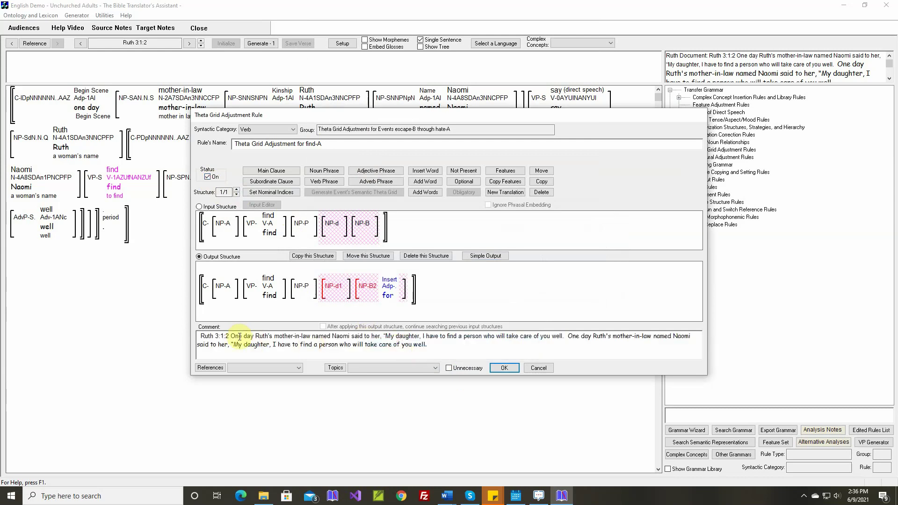
{"action": "left_click_drag", "start_coordinate": [231, 336], "coordinate": [580, 336]}
{"action": "key", "text": "Delete"}
{"action": "key", "text": "Delete"}
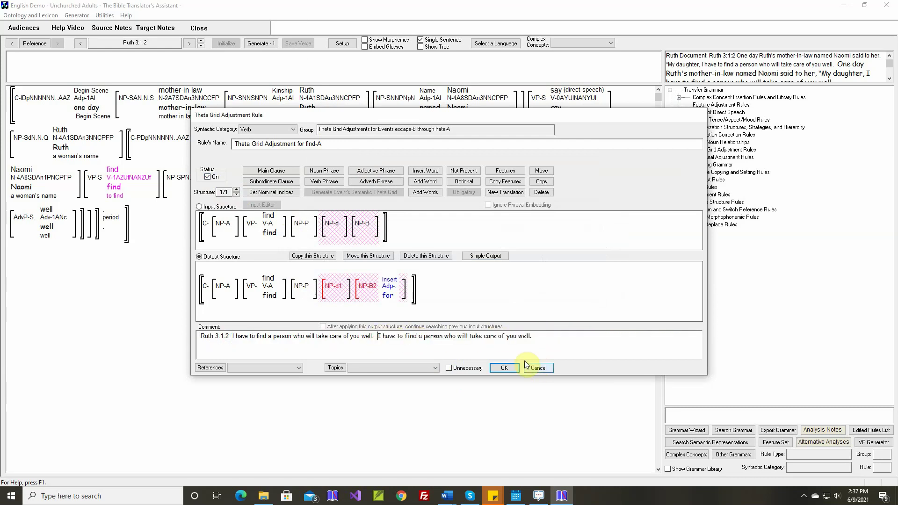
Step: Save the "find" theta grid adjustment rule, generate Ruth 3:1:2 and compare the result with the document's text
{"action": "left_click", "coordinate": [504, 368]}
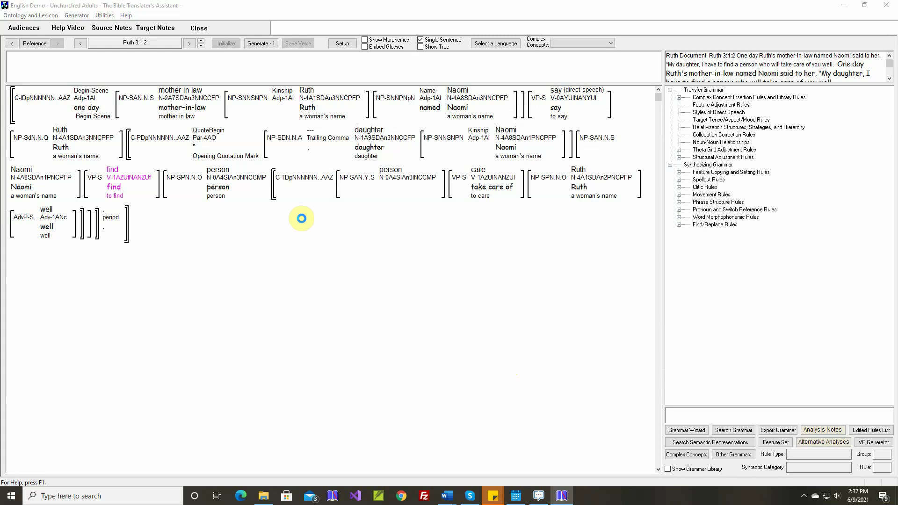
{"action": "left_click", "coordinate": [265, 46]}
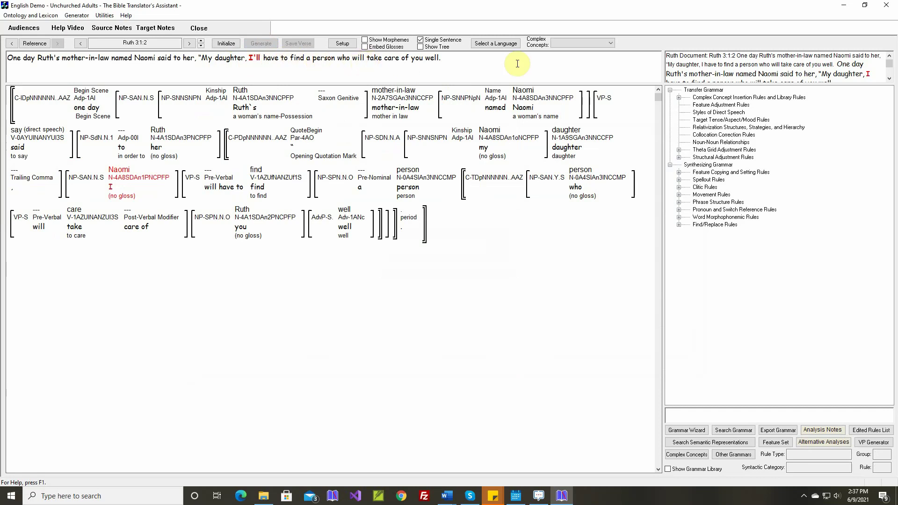
{"action": "left_click", "coordinate": [890, 79]}
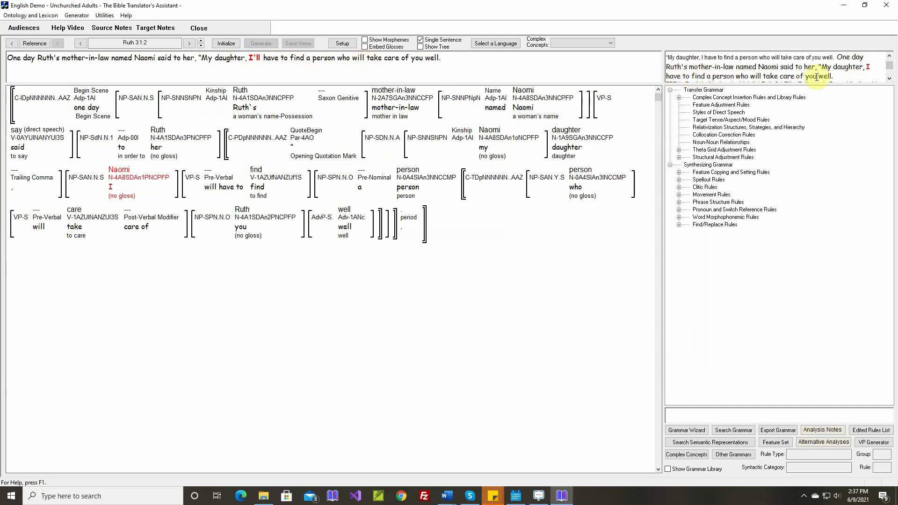
{"action": "left_click", "coordinate": [271, 116]}
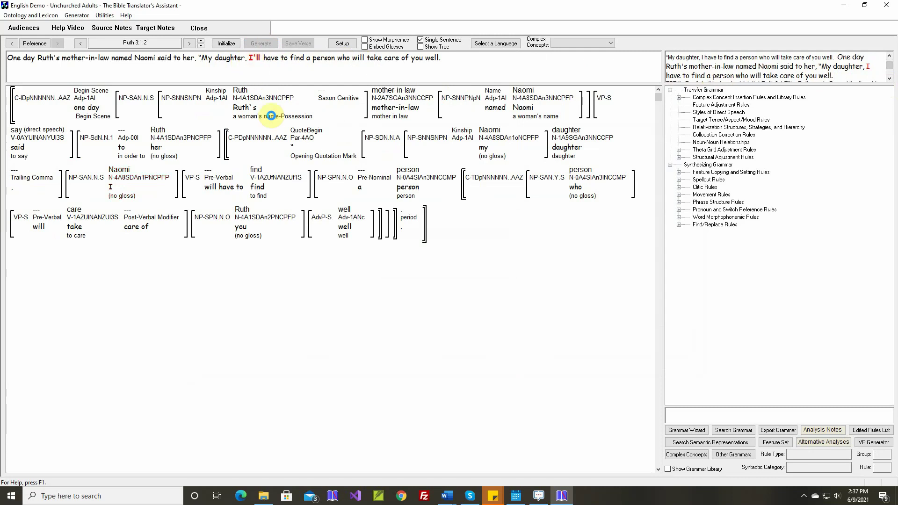
Step: Switch to the Word document "3. All Types of Phrases and Clauses", examine the 'must' Obligation forms, and return to the generated sentence
{"action": "mouse_move", "coordinate": [223, 189]}
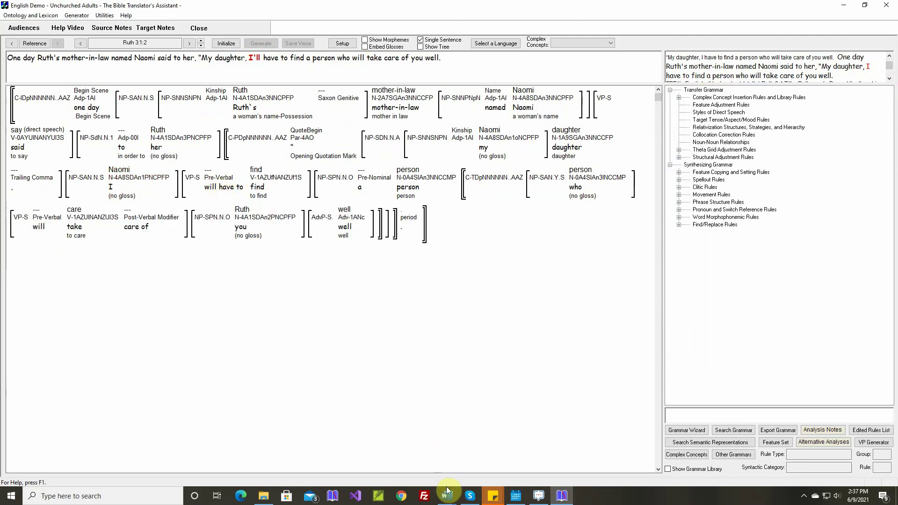
{"action": "mouse_move", "coordinate": [447, 497]}
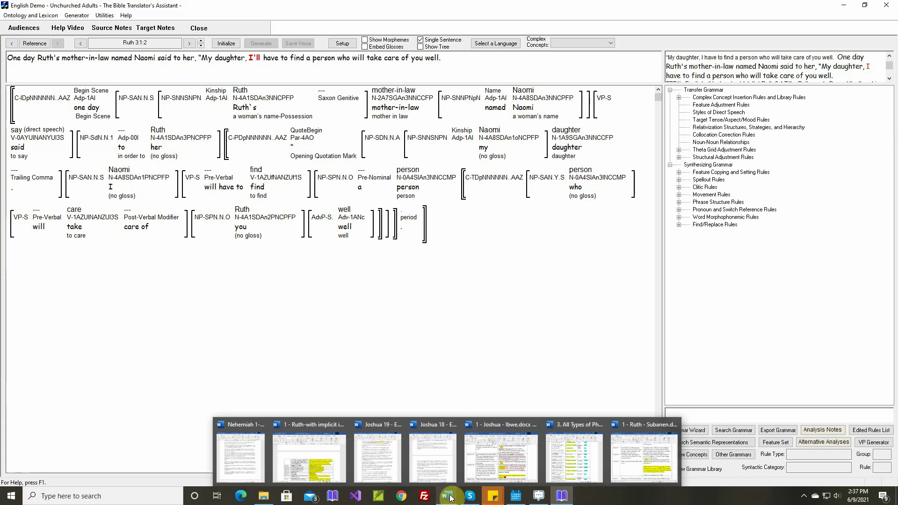
{"action": "left_click", "coordinate": [565, 473]}
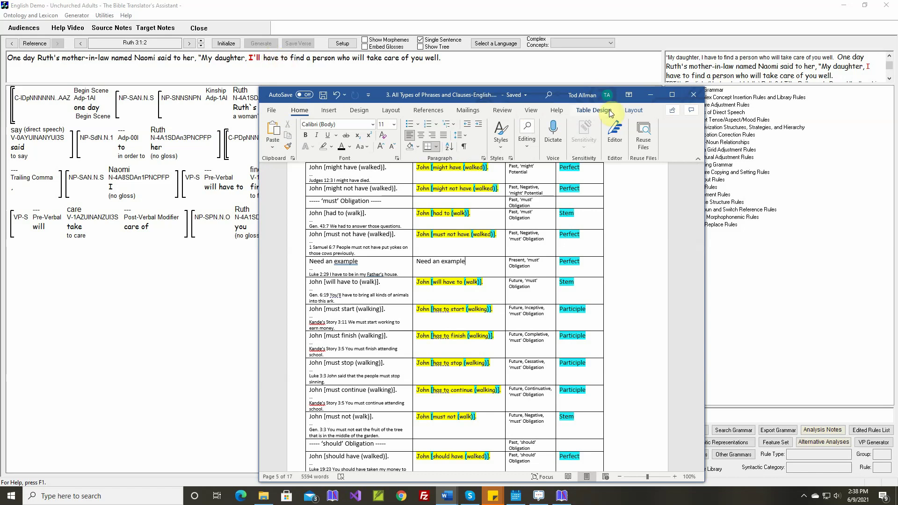
{"action": "left_click", "coordinate": [651, 95]}
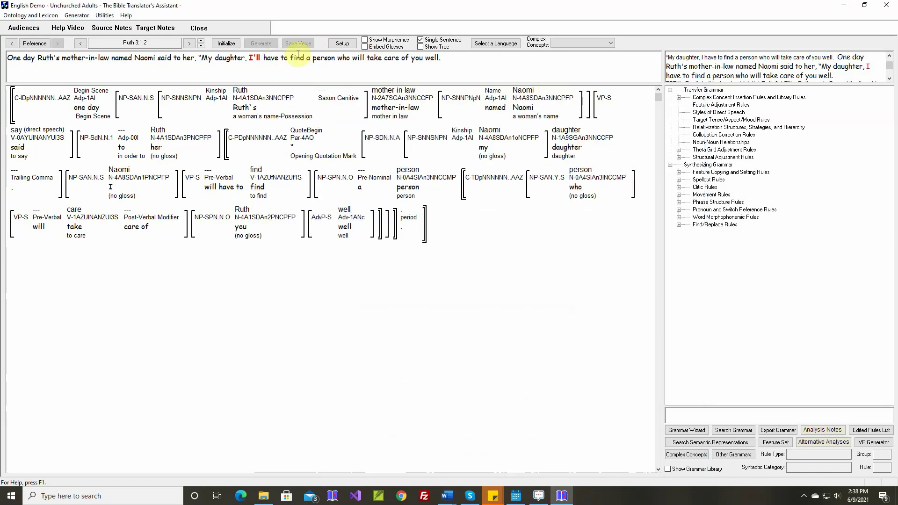
Step: Open the "Build all VPs" spellout rule that applied to "will have to" and go to layer 3's 'must' Obligation rows
{"action": "mouse_move", "coordinate": [223, 189]}
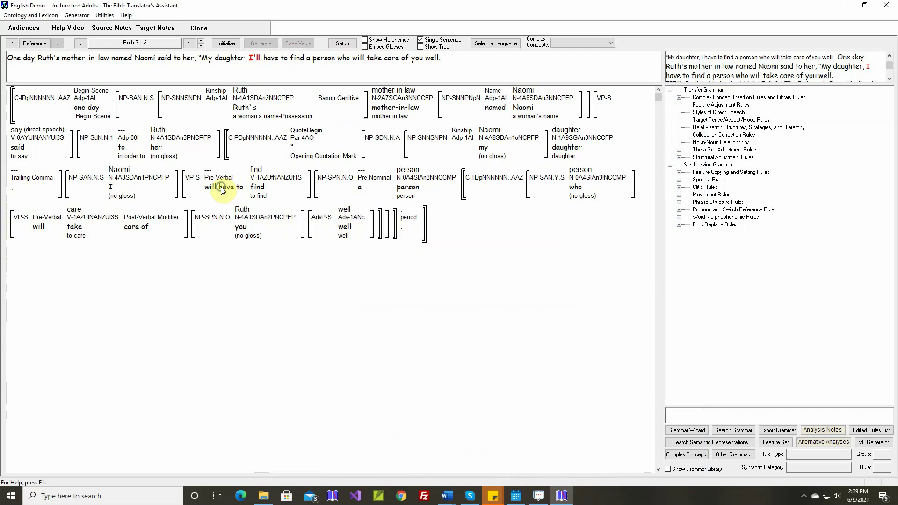
{"action": "right_click", "coordinate": [223, 189]}
{"action": "left_click", "coordinate": [252, 256]}
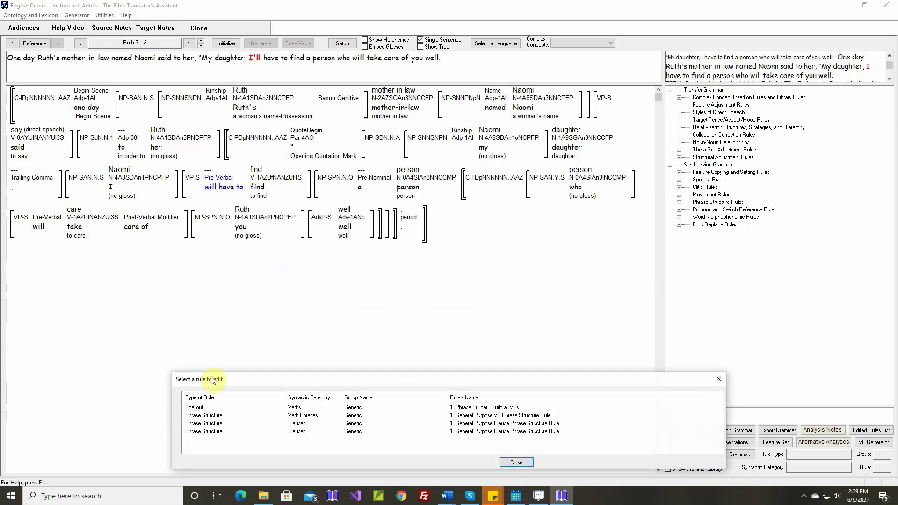
{"action": "left_click", "coordinate": [196, 407]}
{"action": "double_click", "coordinate": [195, 407]}
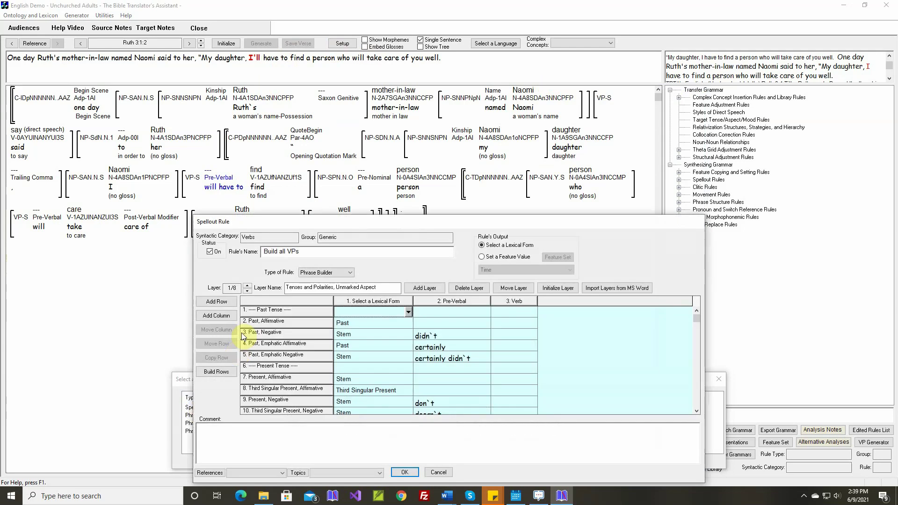
{"action": "left_click", "coordinate": [246, 285]}
{"action": "left_click", "coordinate": [247, 285]}
{"action": "scroll", "coordinate": [361, 346], "scroll_direction": "down", "scroll_amount": 5}
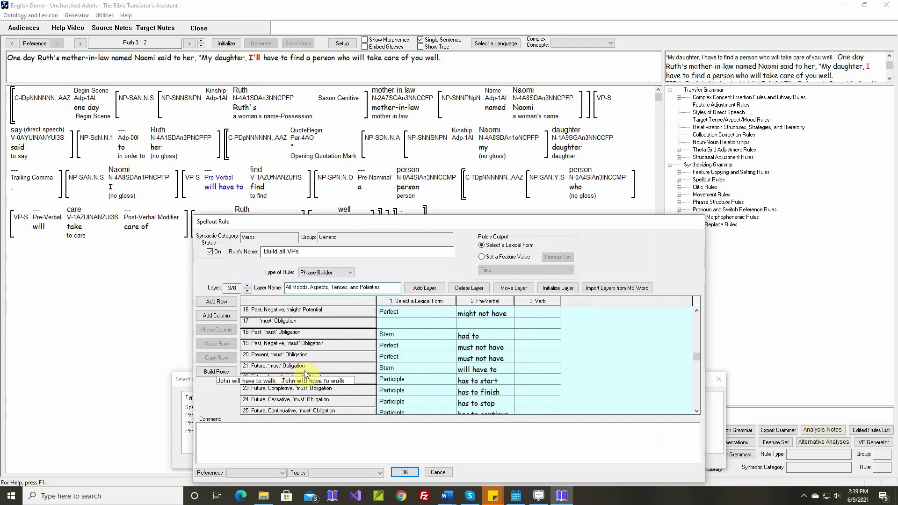
Step: Change the pre-verbal morpheme of the Future, 'must' Obligation row to "have to"
{"action": "double_click", "coordinate": [485, 370]}
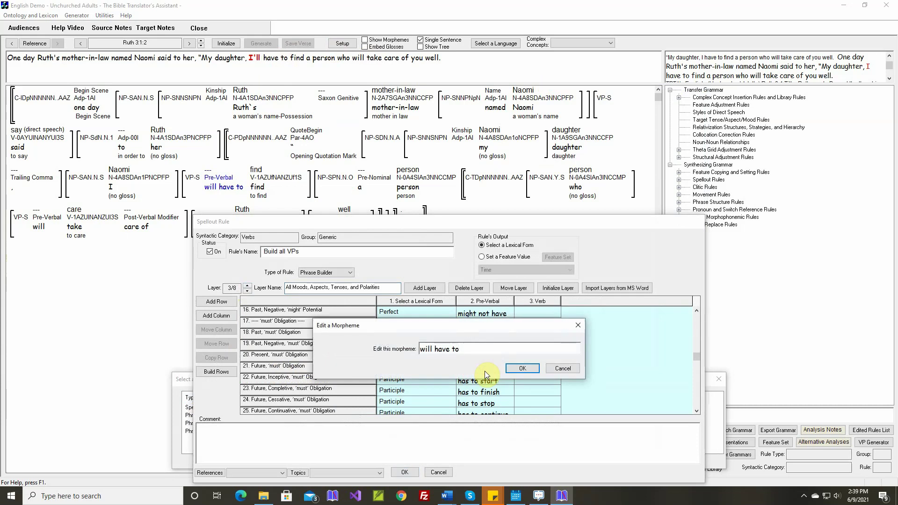
{"action": "key", "text": "Delete"}
{"action": "key", "text": "Delete"}
{"action": "key", "text": "Delete"}
{"action": "key", "text": "Delete"}
{"action": "key", "text": "Delete"}
{"action": "key", "text": "Return"}
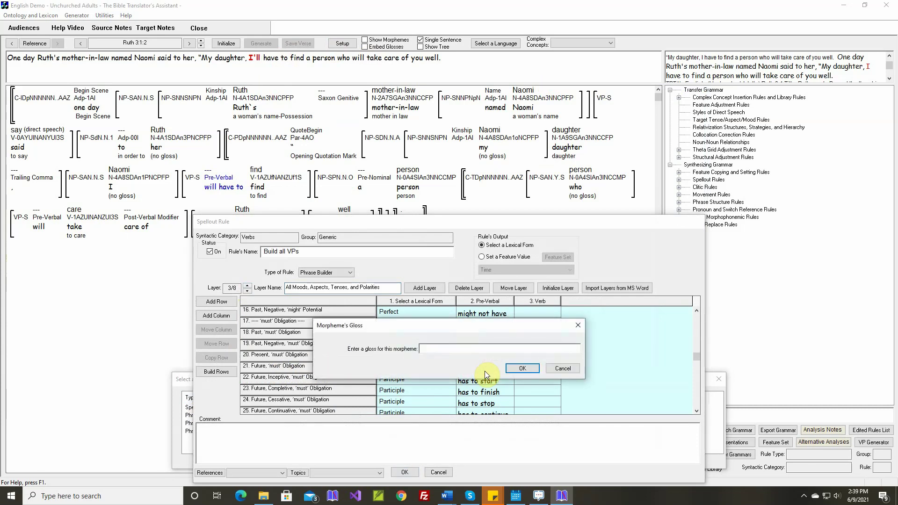
Step: Gloss the morpheme as "Future 'must' Obligation", widen the Pre-Verbal column, and save the spellout rule
{"action": "type", "text": "Future"}
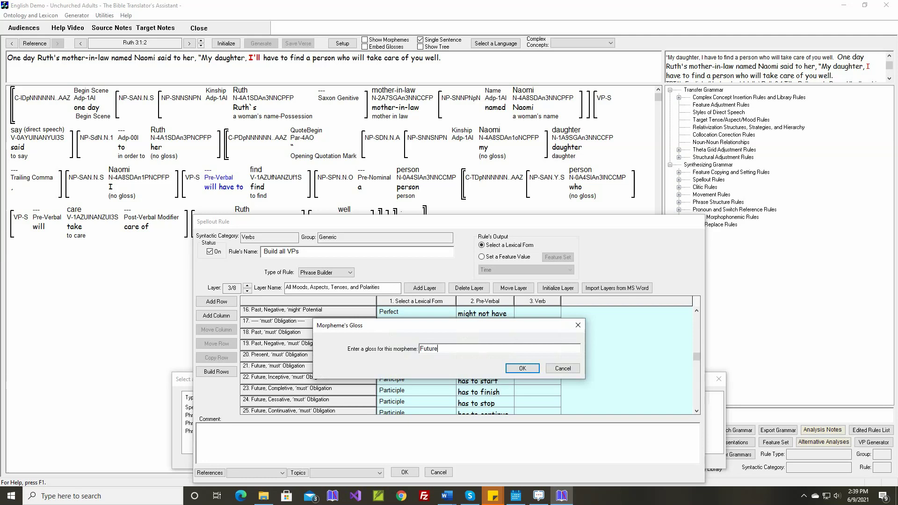
{"action": "type", "text": " 'must' Obligation"}
{"action": "key", "text": "Return"}
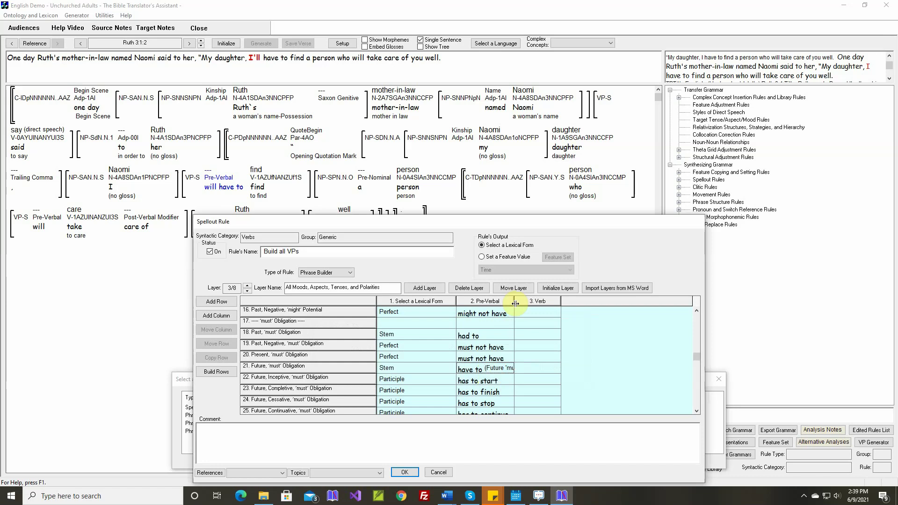
{"action": "left_click_drag", "start_coordinate": [514, 302], "coordinate": [564, 303]}
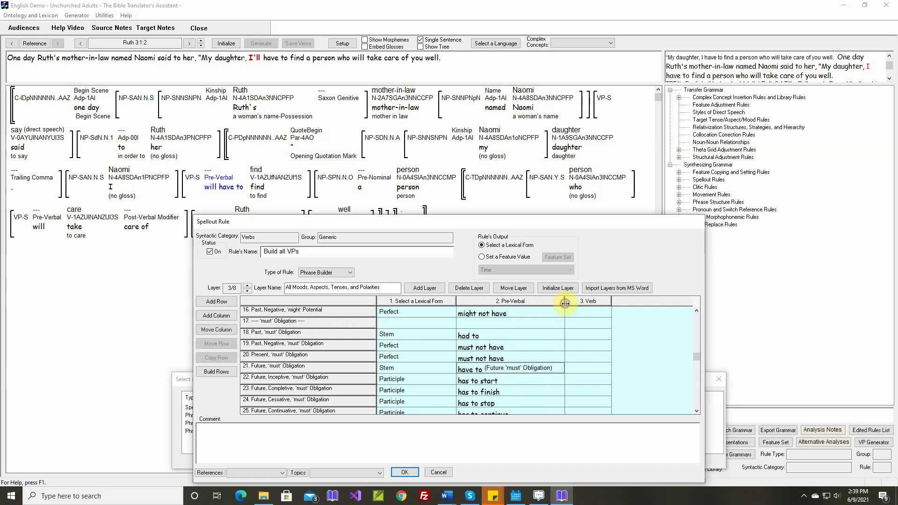
{"action": "left_click", "coordinate": [405, 472]}
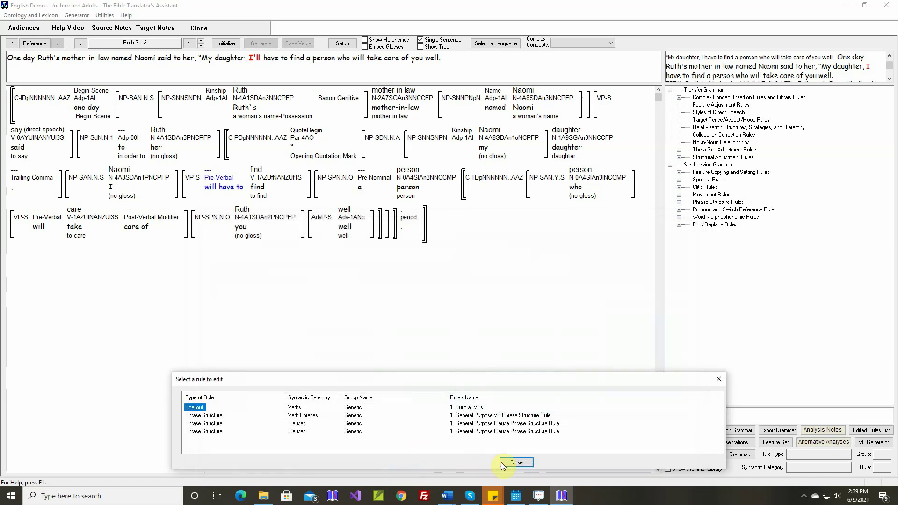
{"action": "left_click", "coordinate": [501, 462]}
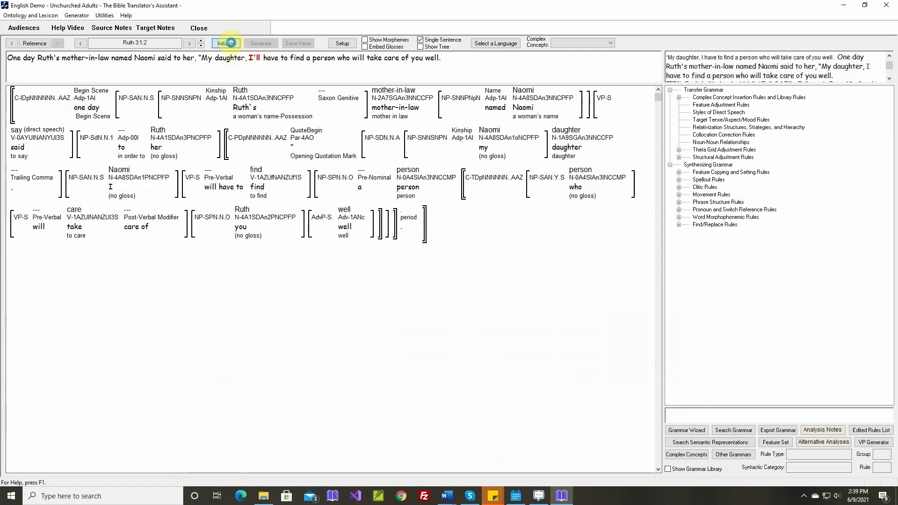
Step: Initialize and regenerate Ruth 3:1:2, and compare the generated text with the document's text
{"action": "left_click", "coordinate": [233, 43]}
{"action": "left_click", "coordinate": [260, 43]}
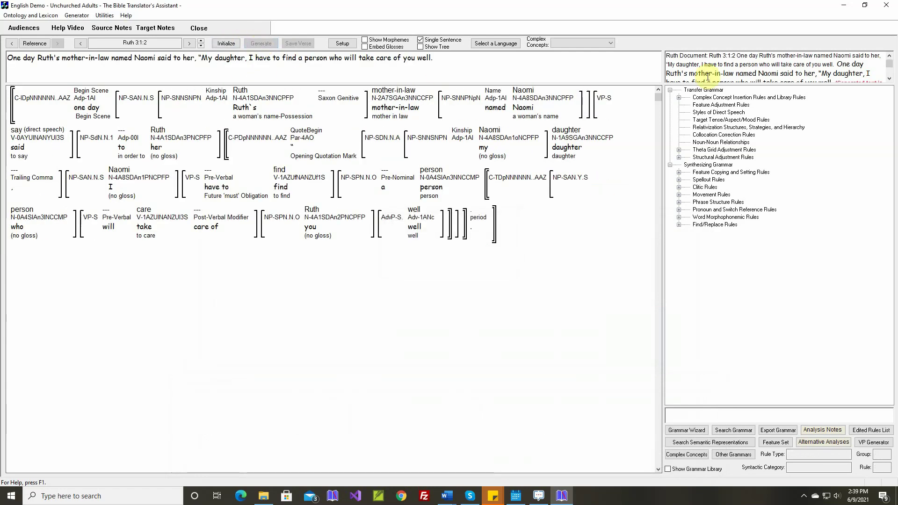
{"action": "left_click", "coordinate": [889, 78]}
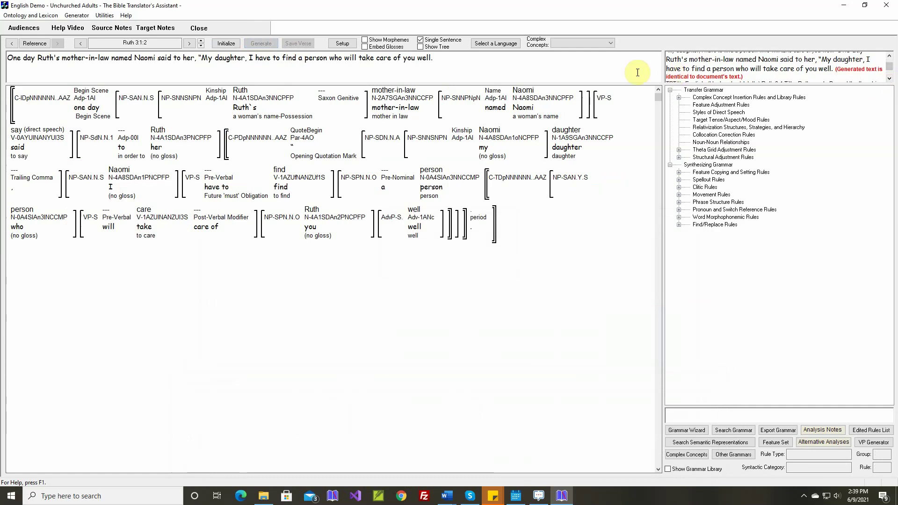
Step: Generate the whole verse Ruth 3:1 with single-sentence mode off, and save the verse
{"action": "left_click", "coordinate": [200, 43]}
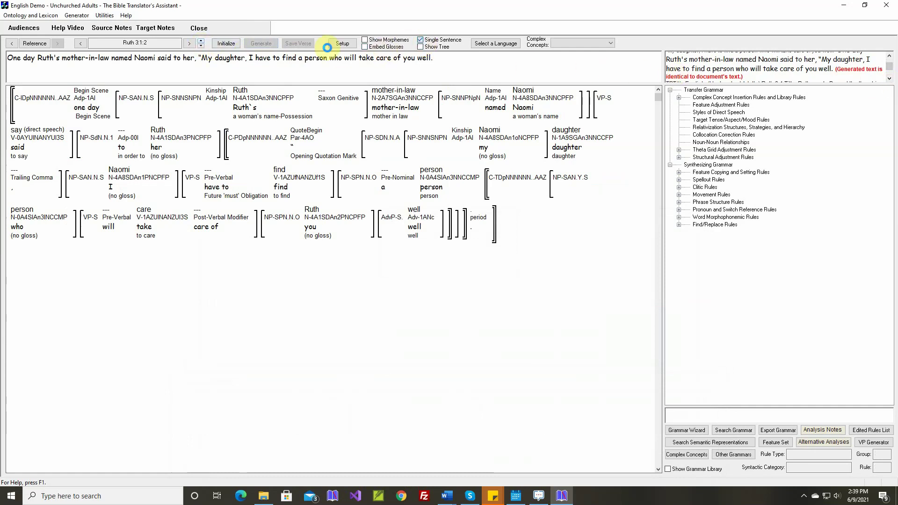
{"action": "left_click", "coordinate": [265, 44]}
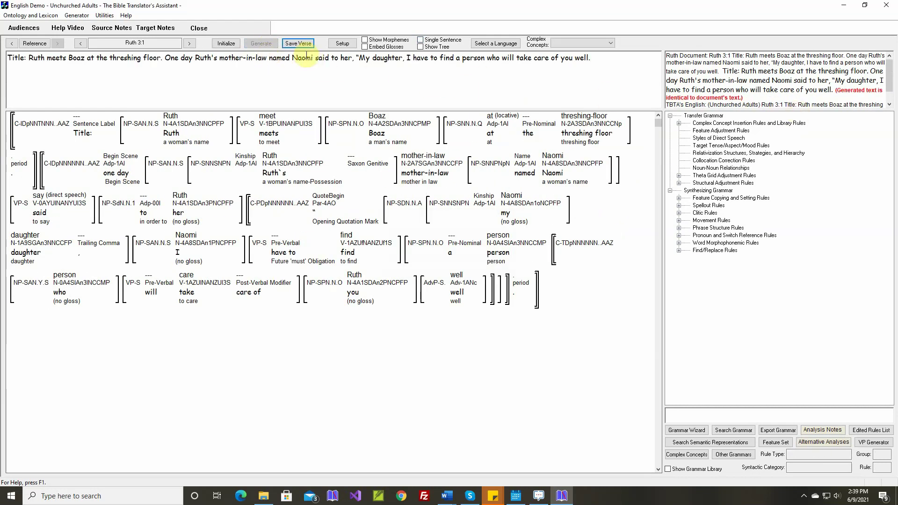
{"action": "left_click", "coordinate": [297, 45]}
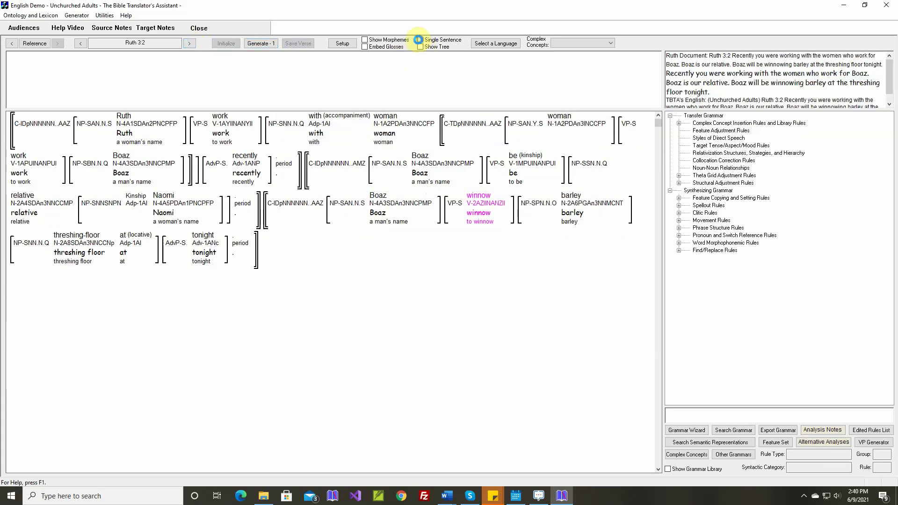
Step: Generate sentence Ruth 3:2:1 and review the occurrences of the adverb "recently" in its collocation correction rule
{"action": "left_click", "coordinate": [263, 44]}
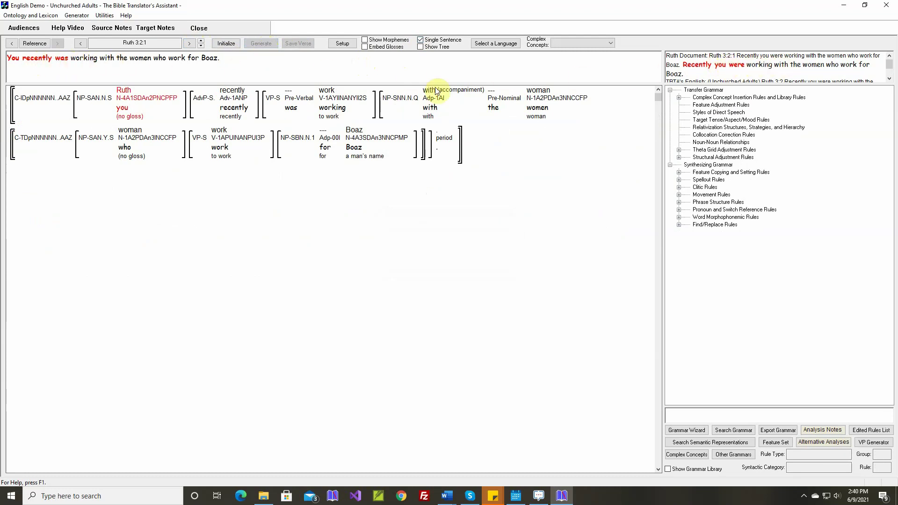
{"action": "mouse_move", "coordinate": [245, 110]}
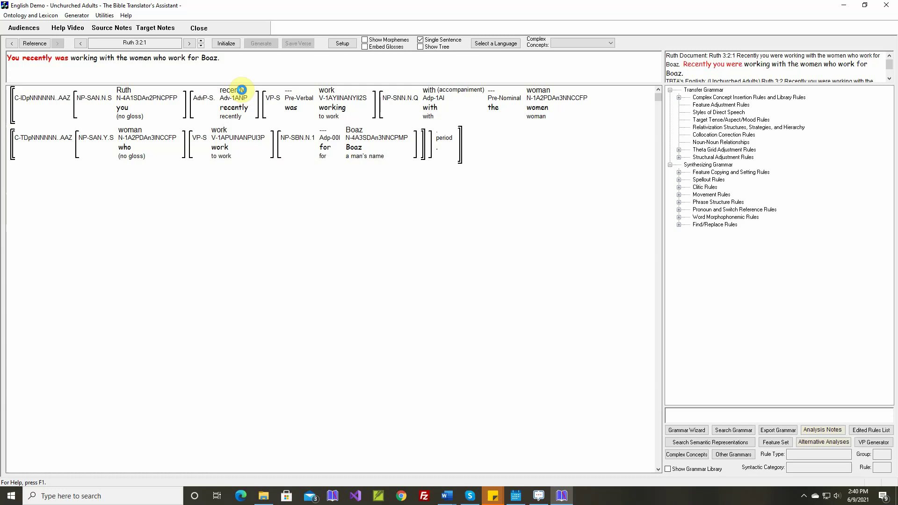
{"action": "right_click", "coordinate": [241, 91]}
{"action": "left_click", "coordinate": [276, 127]}
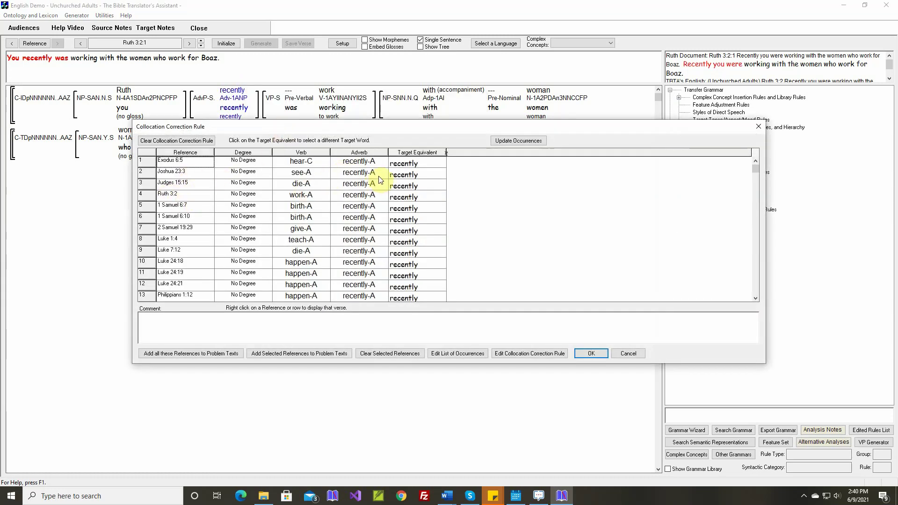
{"action": "scroll", "coordinate": [220, 197], "scroll_direction": "down", "scroll_amount": 1}
{"action": "scroll", "coordinate": [220, 198], "scroll_direction": "up", "scroll_amount": 1}
{"action": "left_click", "coordinate": [628, 353]}
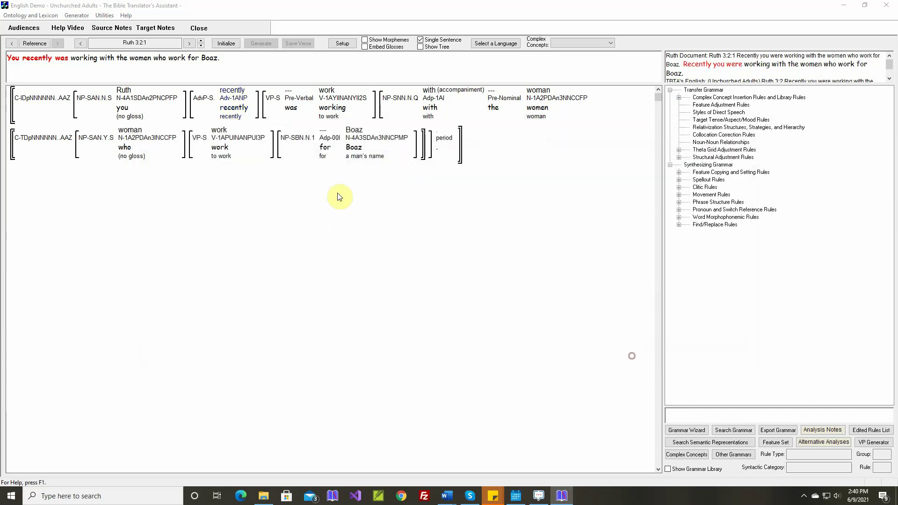
Step: Set the adverb "recently" to the Clause Initial location in the clause, keep its gloss, and regenerate Ruth 3:2:1
{"action": "double_click", "coordinate": [237, 116]}
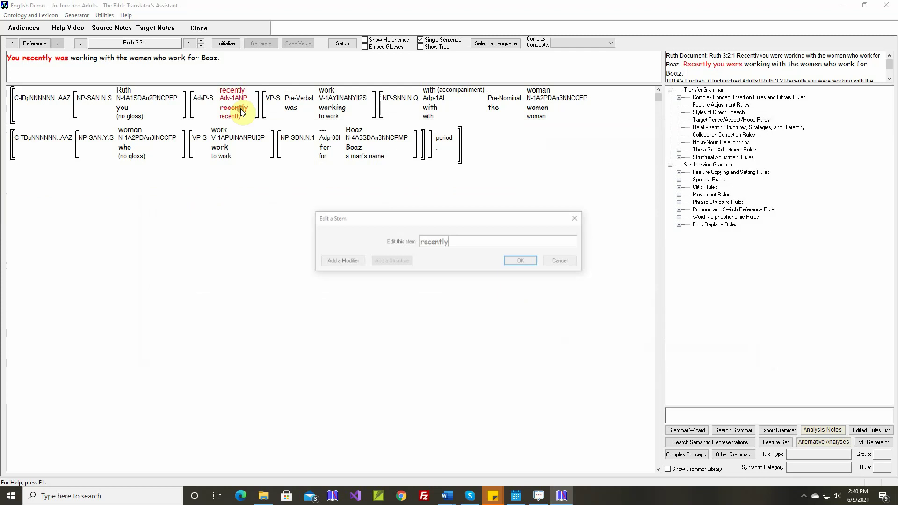
{"action": "left_click", "coordinate": [529, 262]}
{"action": "left_click", "coordinate": [366, 249]}
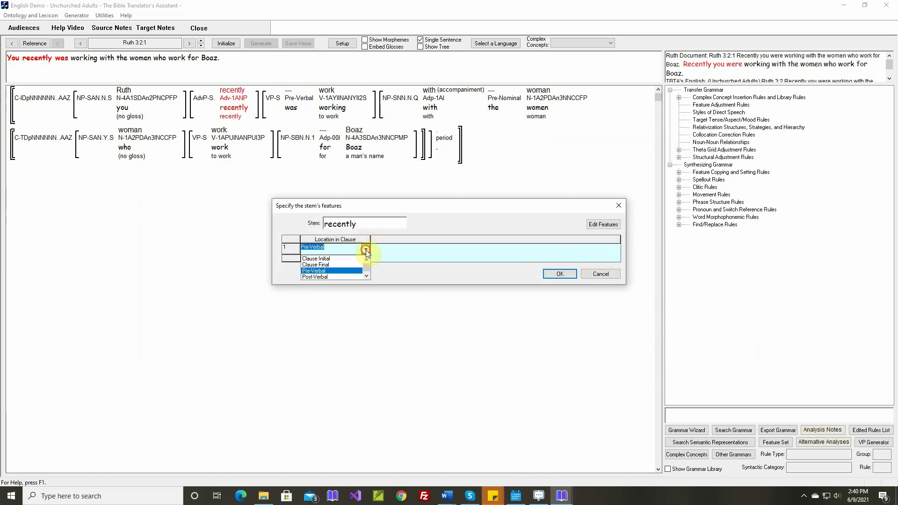
{"action": "left_click", "coordinate": [343, 259]}
{"action": "left_click", "coordinate": [547, 273]}
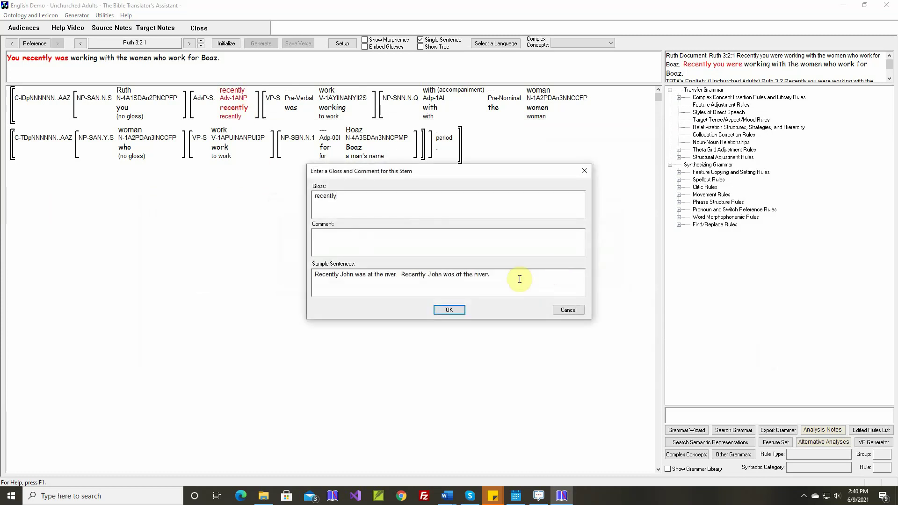
{"action": "left_click", "coordinate": [444, 313]}
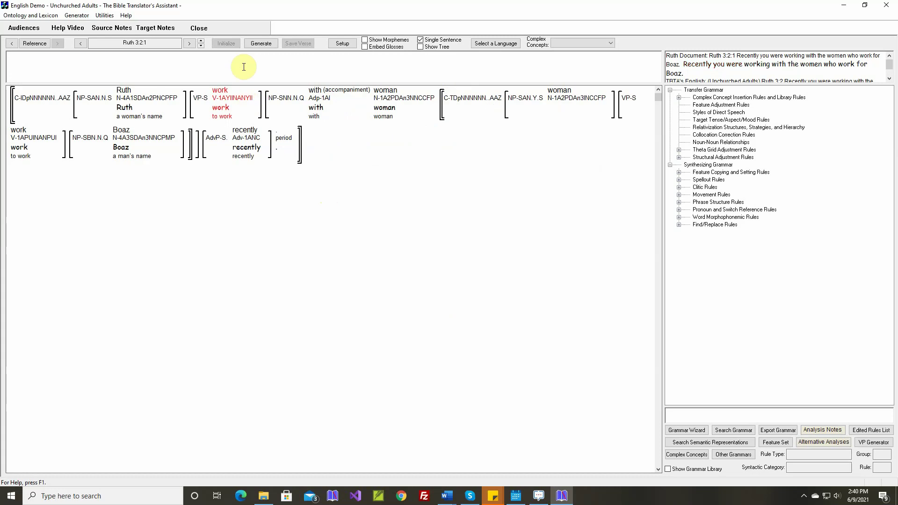
{"action": "left_click", "coordinate": [260, 44]}
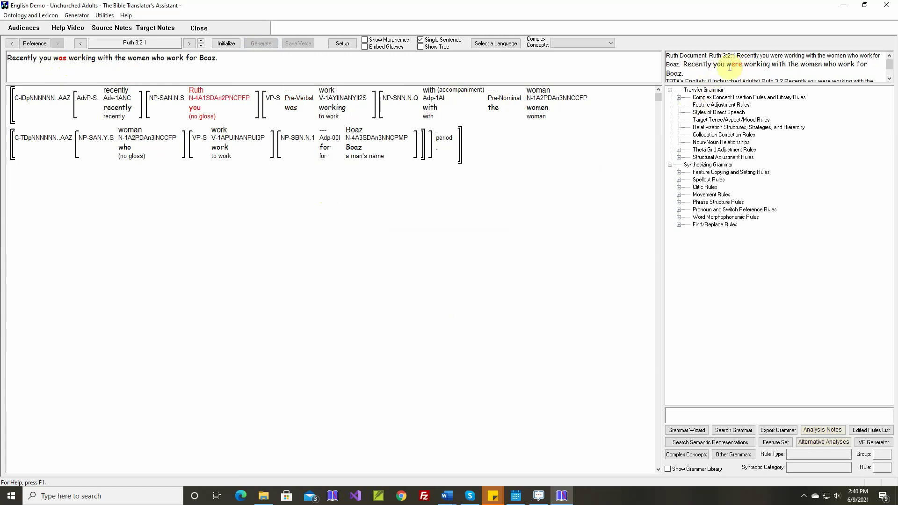
Step: Open the "Build all VPs" spellout rule that inserted "was" and find its Past, Imperfective row in layer 2
{"action": "mouse_move", "coordinate": [291, 109]}
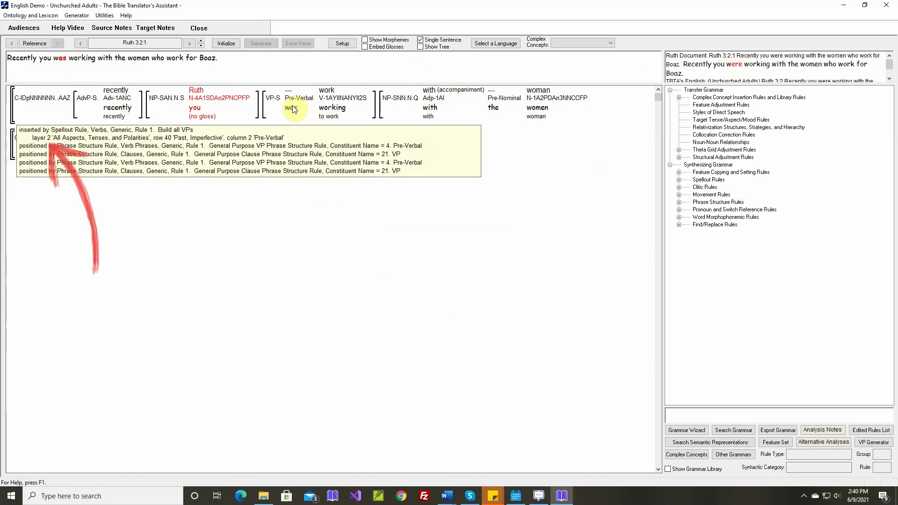
{"action": "right_click", "coordinate": [291, 109]}
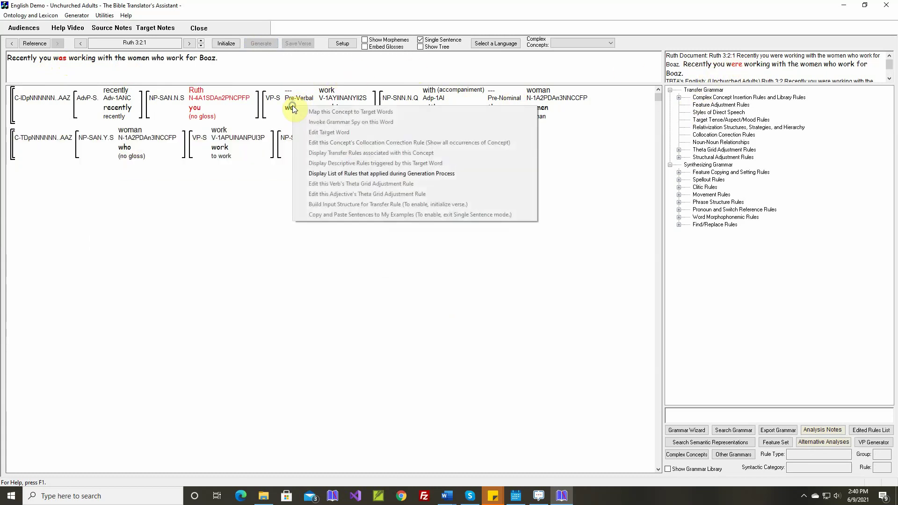
{"action": "left_click", "coordinate": [319, 173]}
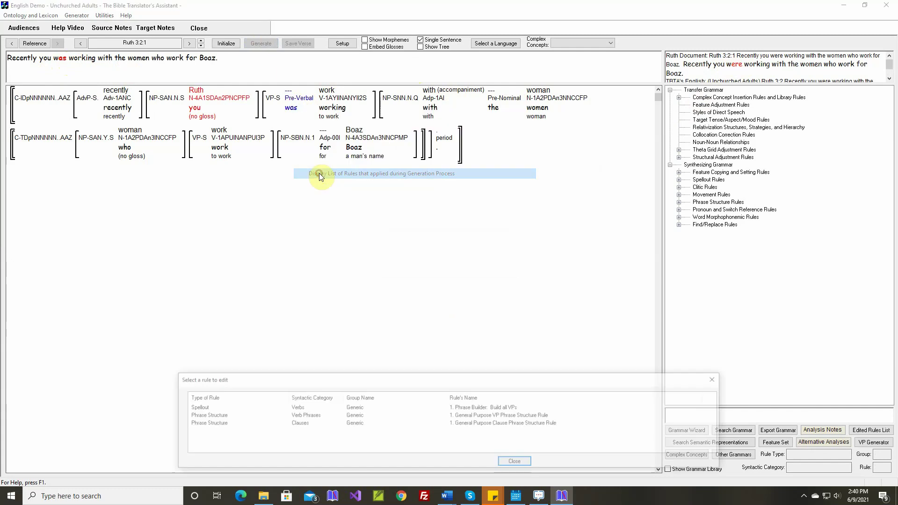
{"action": "left_click", "coordinate": [200, 407]}
{"action": "double_click", "coordinate": [200, 408]}
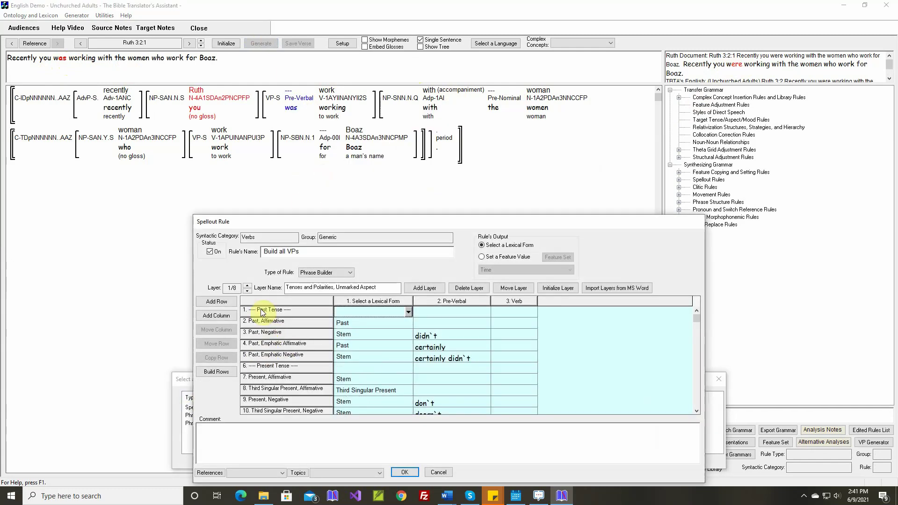
{"action": "scroll", "coordinate": [347, 345], "scroll_direction": "down", "scroll_amount": 10}
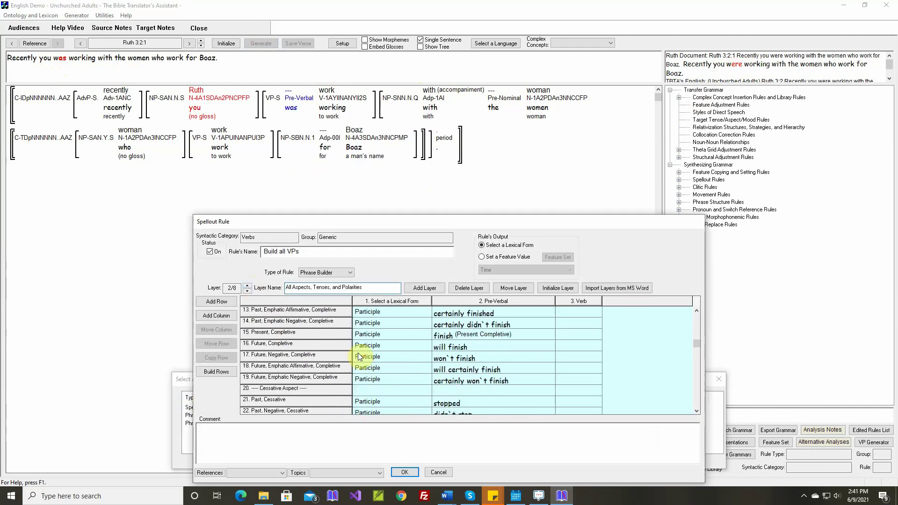
{"action": "scroll", "coordinate": [359, 357], "scroll_direction": "down", "scroll_amount": 2}
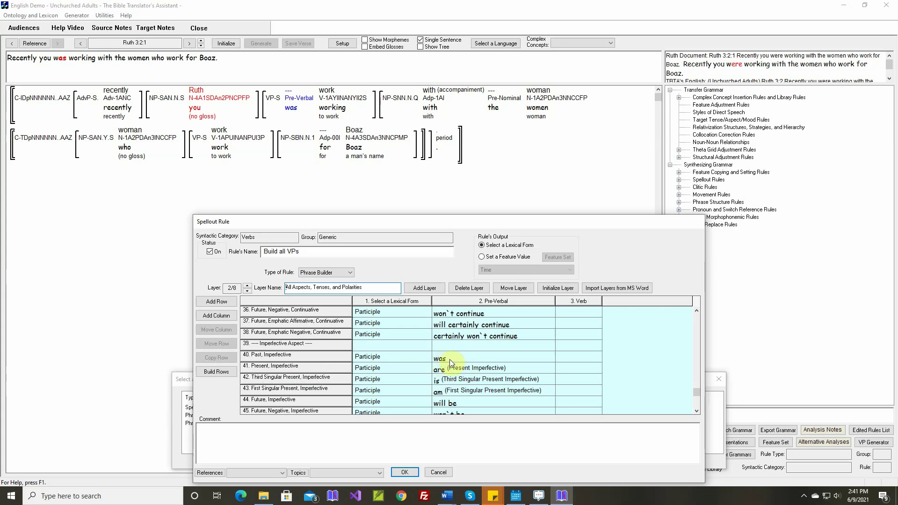
Step: Copy the Past, Imperfective row in layer 2 of the spellout rule
{"action": "left_click", "coordinate": [363, 358]}
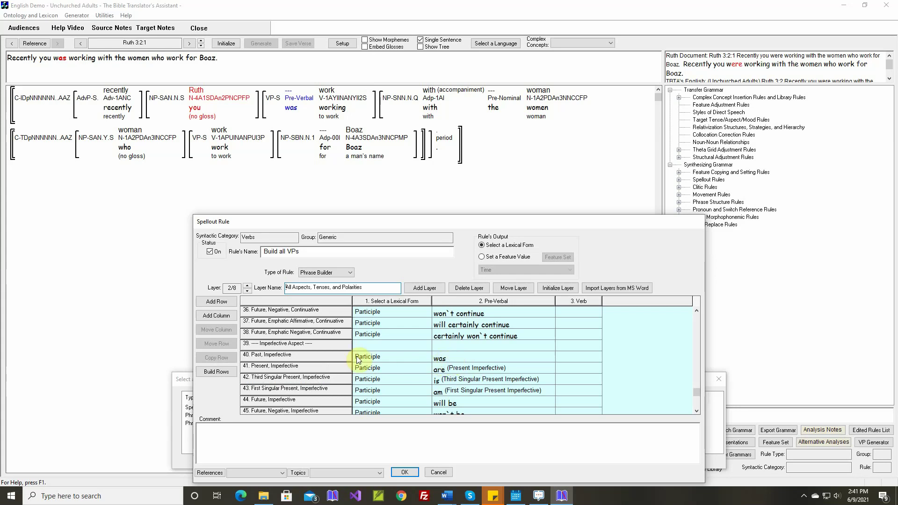
{"action": "left_click", "coordinate": [315, 359]}
{"action": "left_click", "coordinate": [217, 358]}
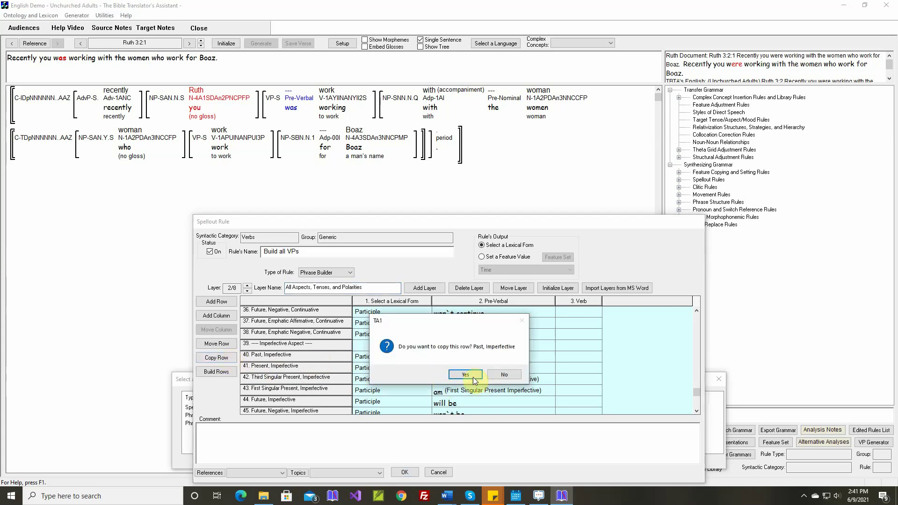
{"action": "left_click", "coordinate": [474, 378]}
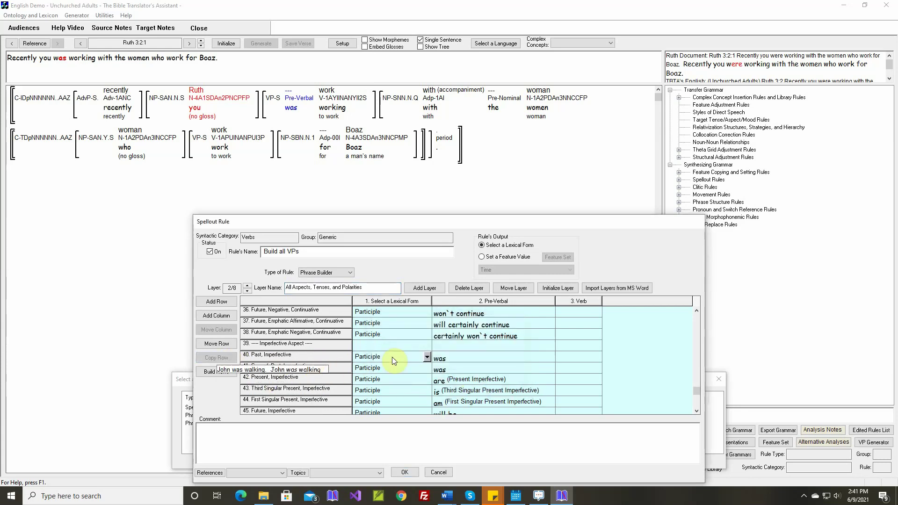
Step: Set the Pre-Verbal morpheme of the original Past, Imperfective row to "were"
{"action": "double_click", "coordinate": [450, 358]}
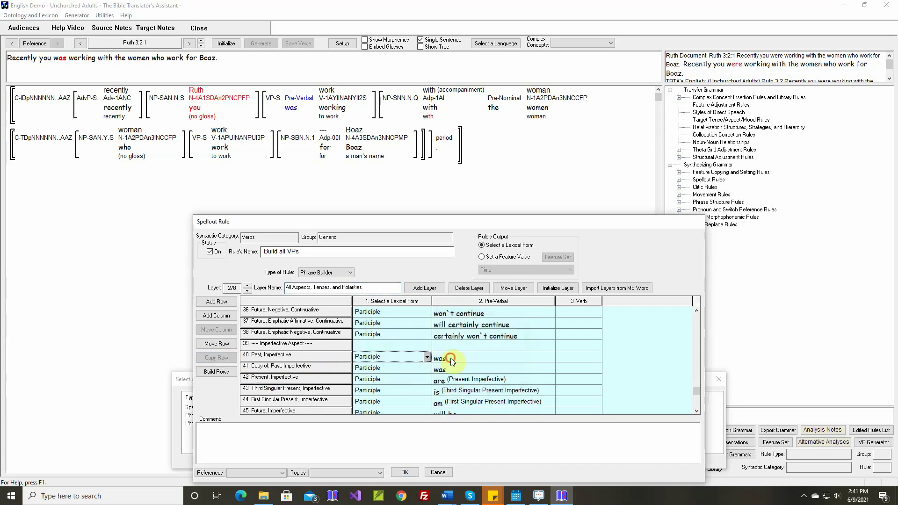
{"action": "type", "text": "wwe"}
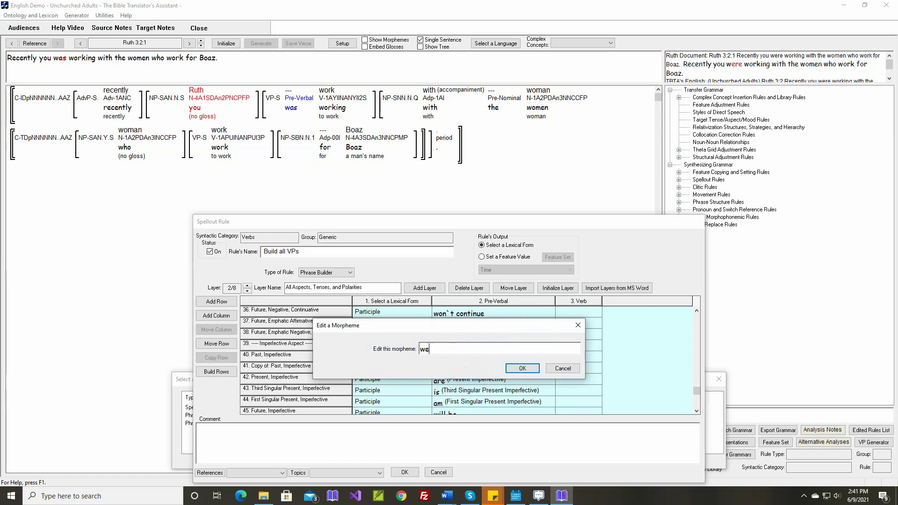
{"action": "type", "text": "re"}
{"action": "key", "text": "Return"}
{"action": "key", "text": "Return"}
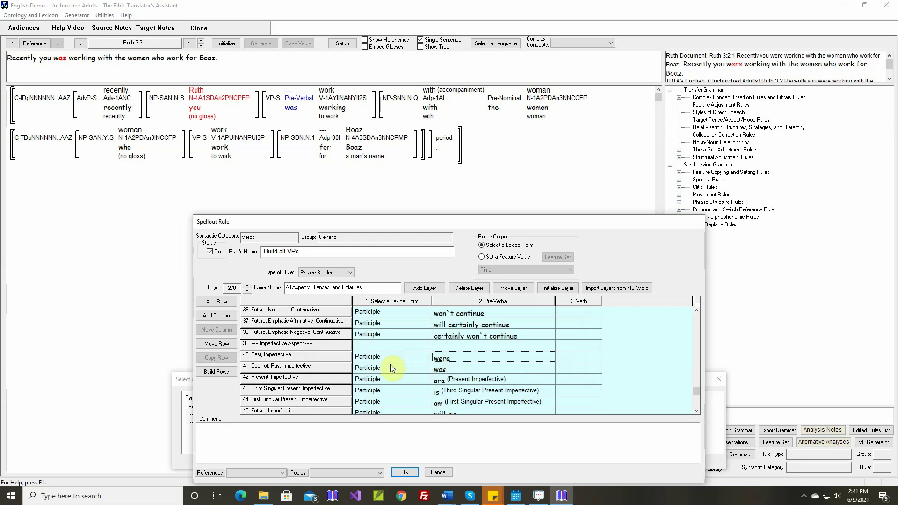
Step: Rename the copied row "First and Third Singular Past, Imperfective"
{"action": "double_click", "coordinate": [331, 368]}
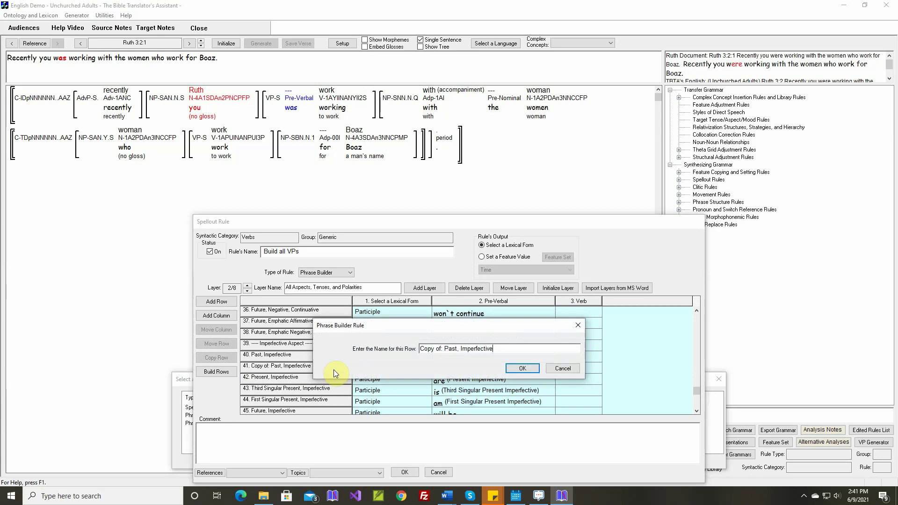
{"action": "key", "text": "Delete"}
{"action": "key", "text": "Delete"}
{"action": "key", "text": "Delete"}
{"action": "key", "text": "Delete"}
{"action": "key", "text": "Delete"}
{"action": "key", "text": "Delete"}
{"action": "key", "text": "Delete"}
{"action": "key", "text": "Delete"}
{"action": "key", "text": "Delete"}
{"action": "type", "text": "First and Third Singular"}
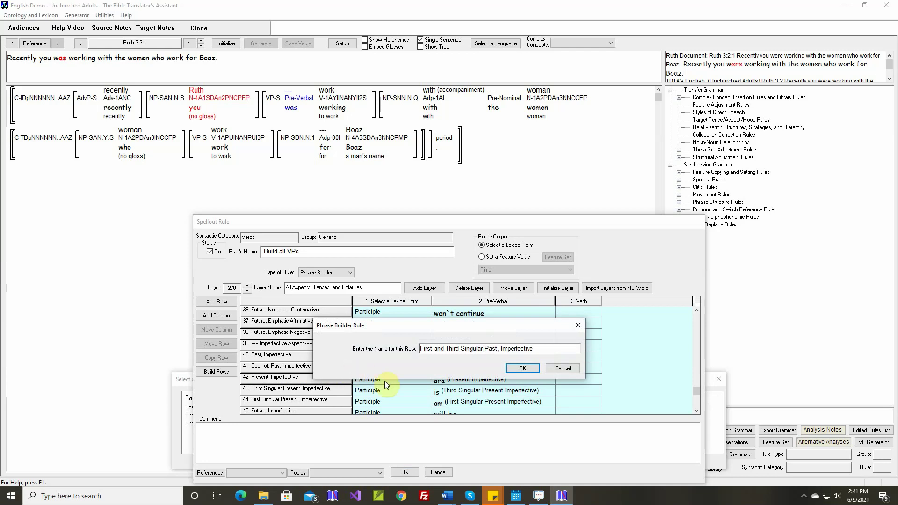
{"action": "left_click", "coordinate": [521, 368]}
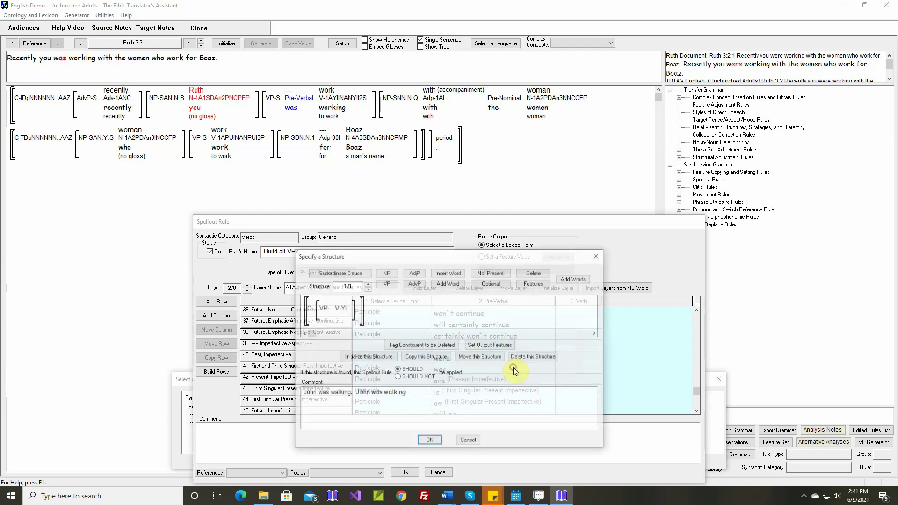
Step: Restrict the copied row's verb structure to First and Third Person of Subject and Singular Number of Subject
{"action": "left_click", "coordinate": [533, 283]}
{"action": "left_click", "coordinate": [348, 311]}
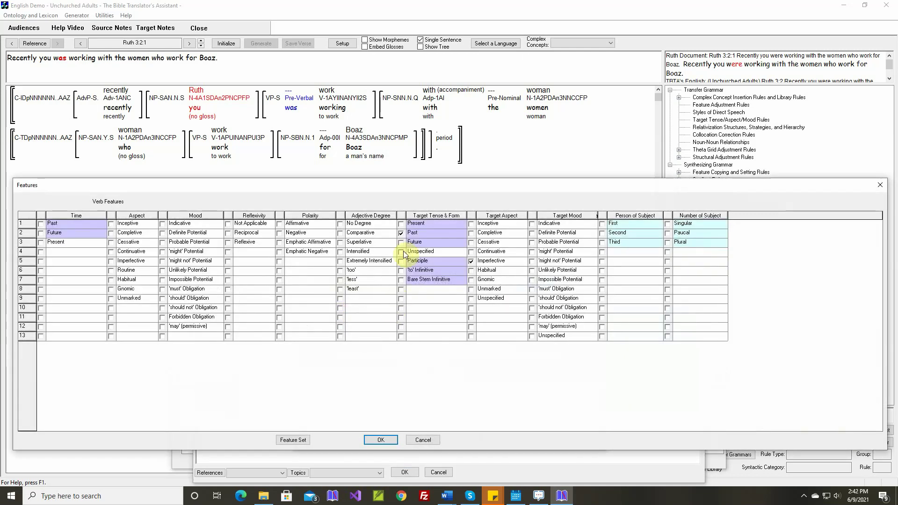
{"action": "left_click", "coordinate": [602, 224]}
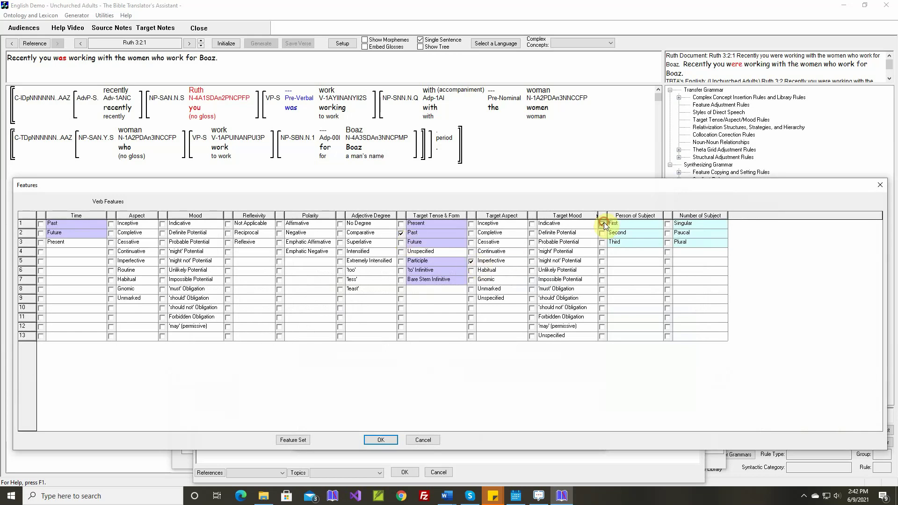
{"action": "left_click", "coordinate": [667, 224]}
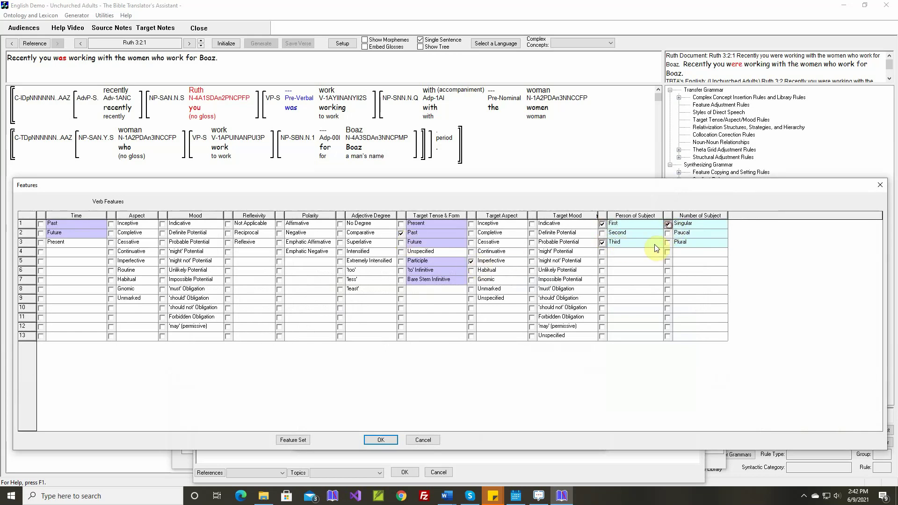
{"action": "left_click", "coordinate": [395, 442]}
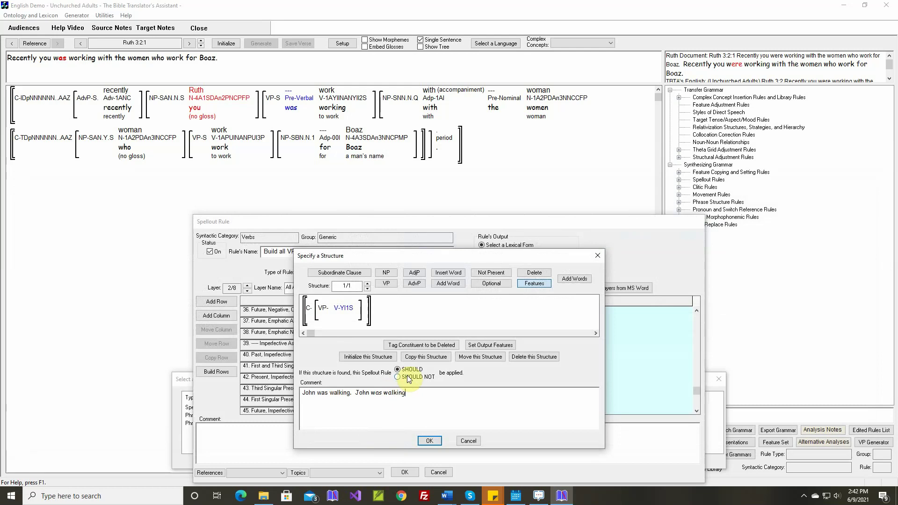
{"action": "left_click", "coordinate": [429, 441]}
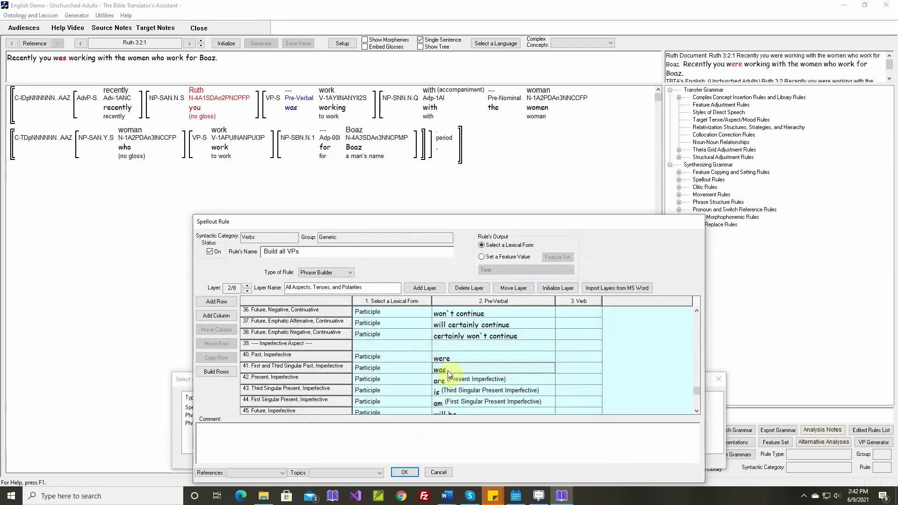
Step: Change the Past, Imperfective row's comment to "I was walking. I was walking" and save the spellout rule
{"action": "double_click", "coordinate": [322, 354]}
{"action": "left_click", "coordinate": [518, 367]}
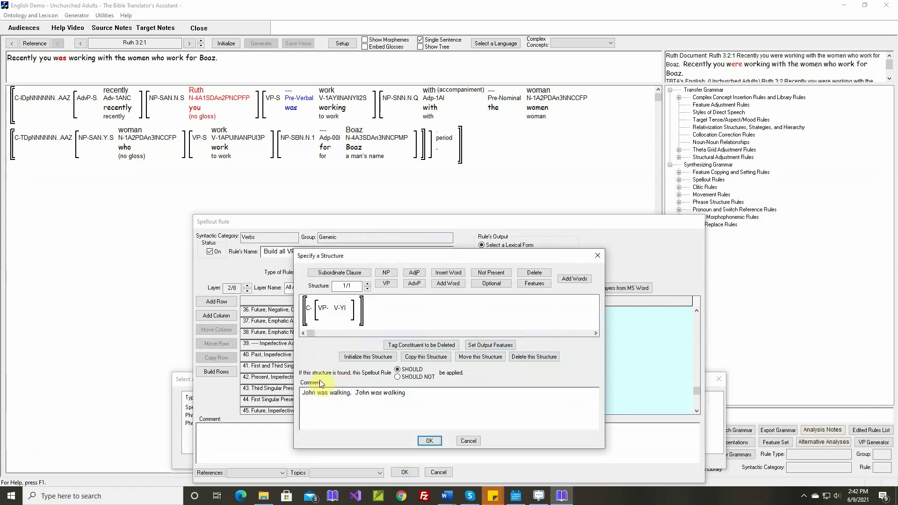
{"action": "double_click", "coordinate": [309, 393]}
{"action": "key", "text": "Delete"}
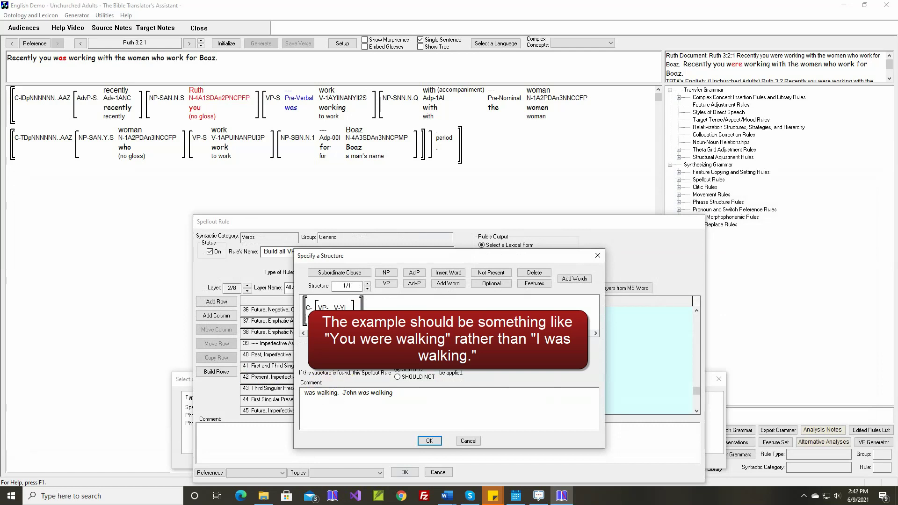
{"action": "type", "text": "I"}
{"action": "left_click", "coordinate": [347, 392]}
{"action": "type", "text": "I"}
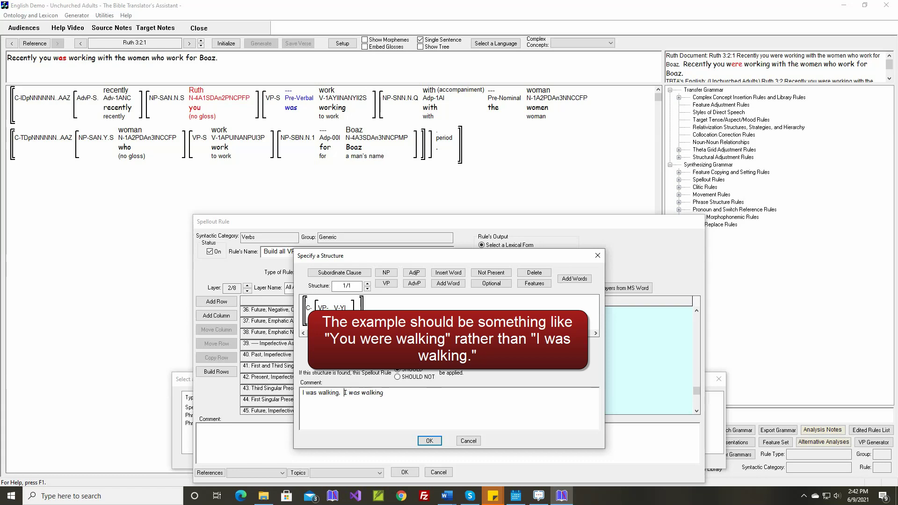
{"action": "left_click", "coordinate": [428, 439]}
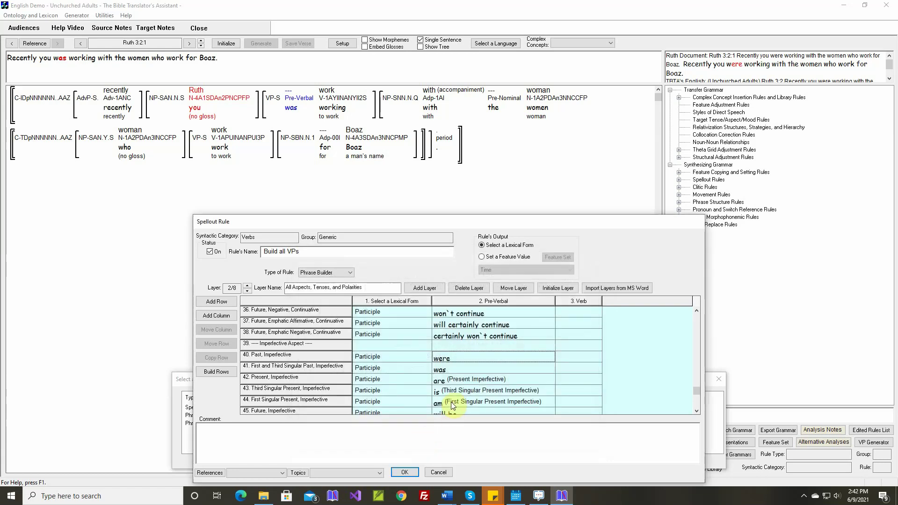
{"action": "left_click", "coordinate": [407, 471]}
{"action": "left_click", "coordinate": [510, 462]}
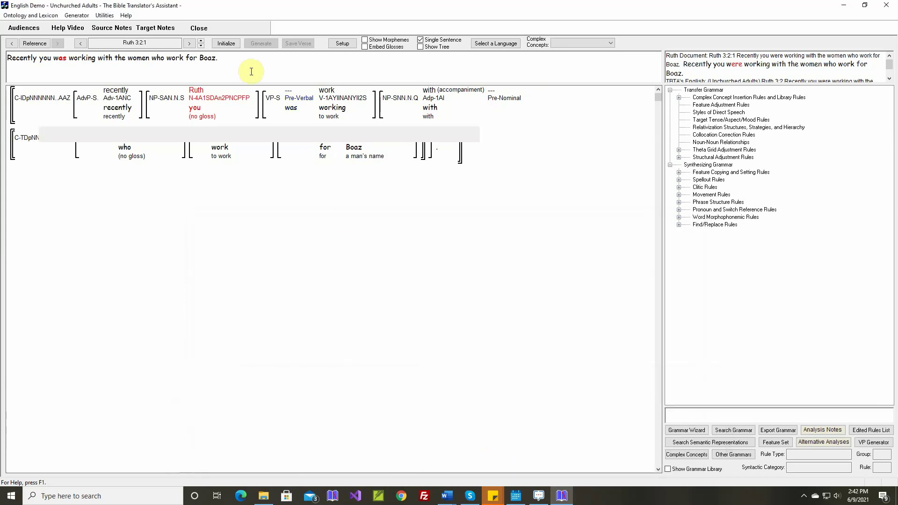
Step: Initialize and regenerate Ruth 3:2:1, and generate Ruth 3:2:2
{"action": "left_click", "coordinate": [227, 43]}
{"action": "left_click", "coordinate": [261, 44]}
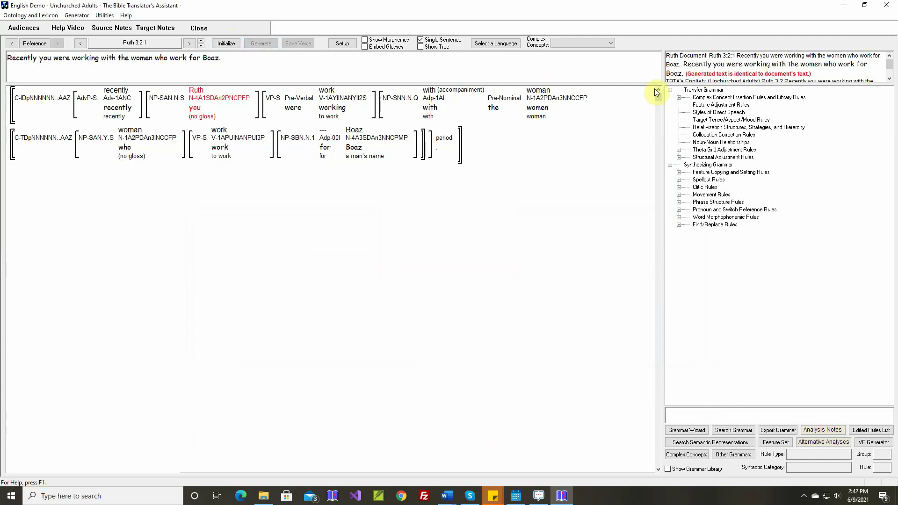
{"action": "left_click", "coordinate": [203, 41]}
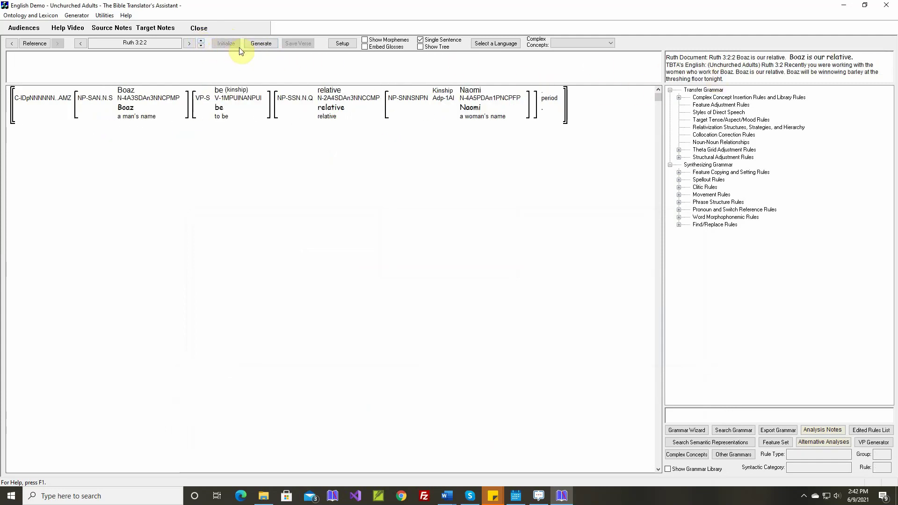
{"action": "left_click", "coordinate": [259, 44]}
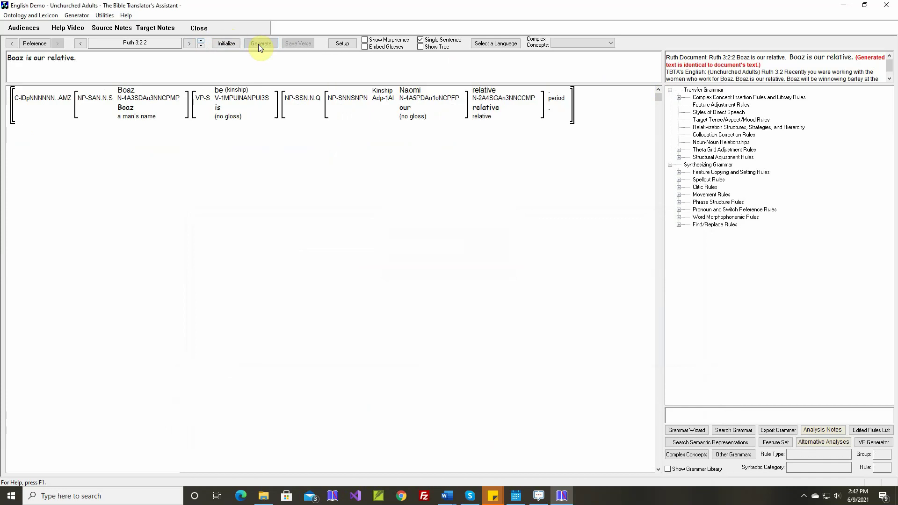
Step: Go to Ruth 3:2:3 and accept the theta grid adjustment rule for the verb "winnow" as proposed
{"action": "left_click", "coordinate": [200, 40]}
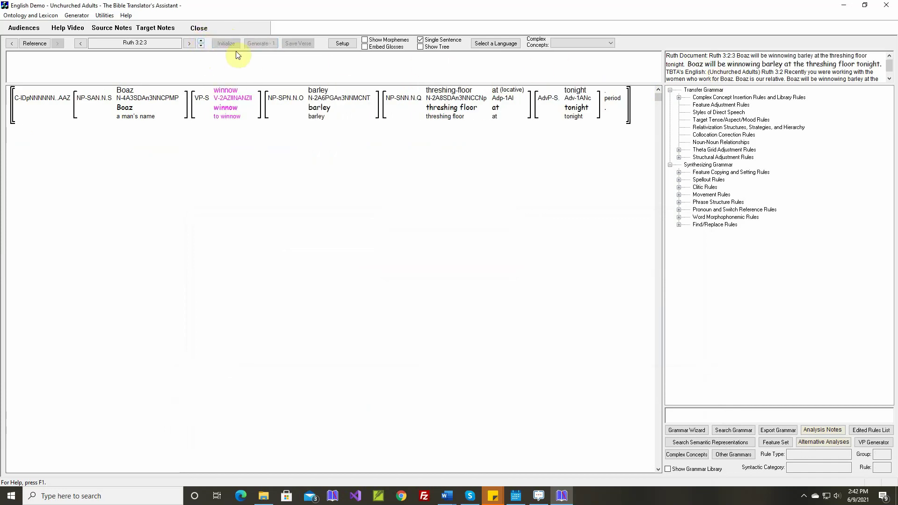
{"action": "right_click", "coordinate": [223, 88]}
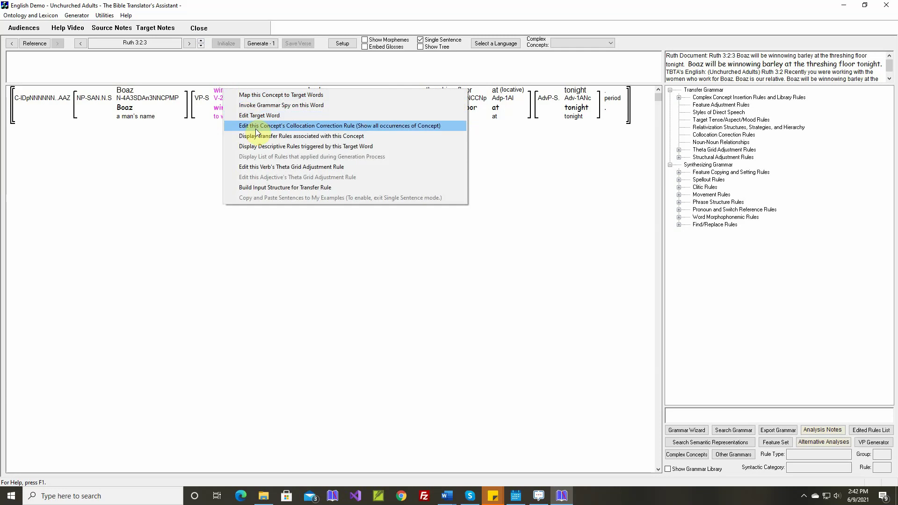
{"action": "left_click", "coordinate": [265, 167]}
{"action": "mouse_move", "coordinate": [274, 219]}
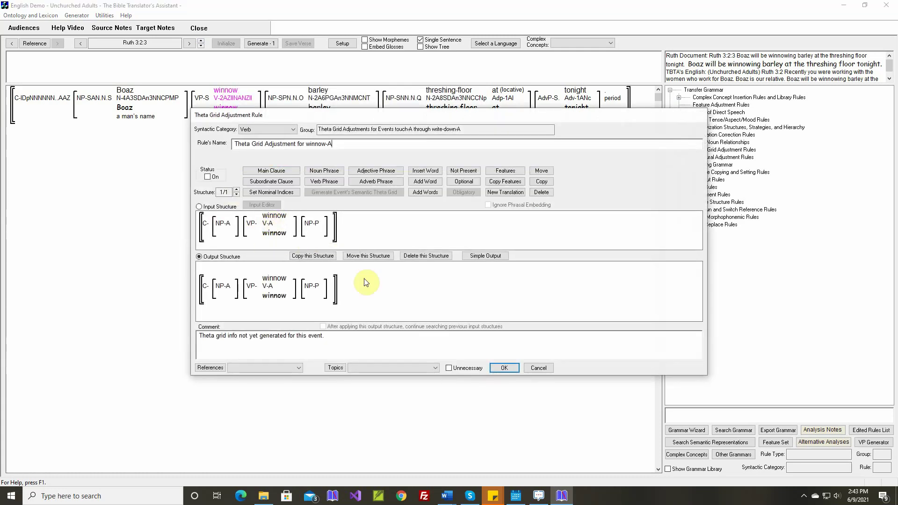
{"action": "left_click", "coordinate": [500, 368]}
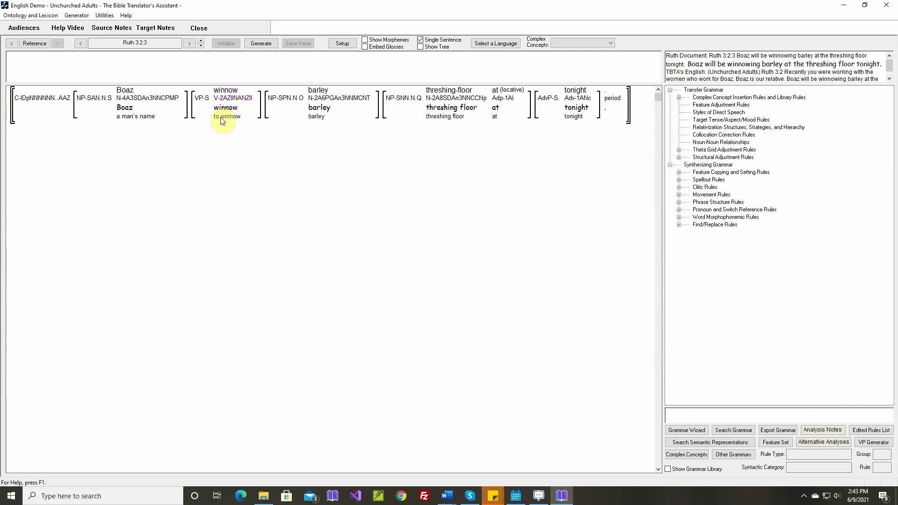
Step: Deactivate the complex verb concept "winnow - A" for Ruth 3:2:3 and apply the change
{"action": "left_click", "coordinate": [697, 455]}
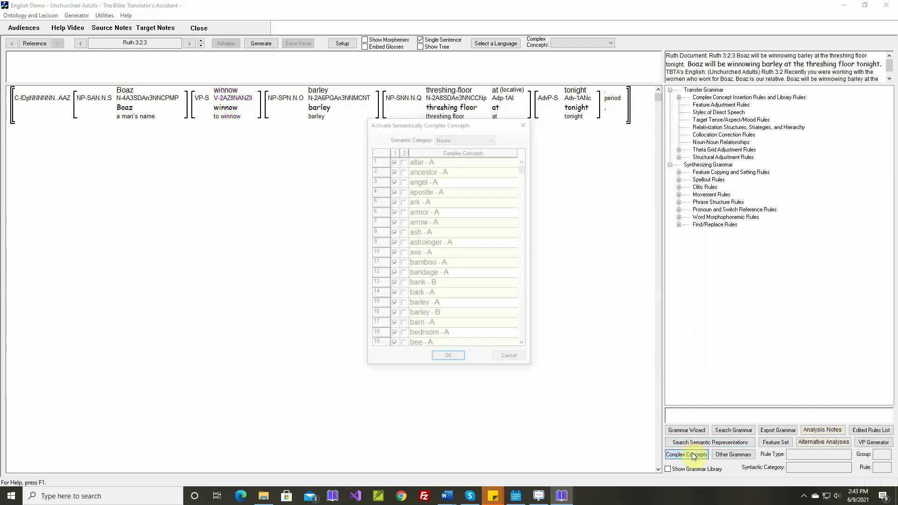
{"action": "left_click", "coordinate": [461, 138]}
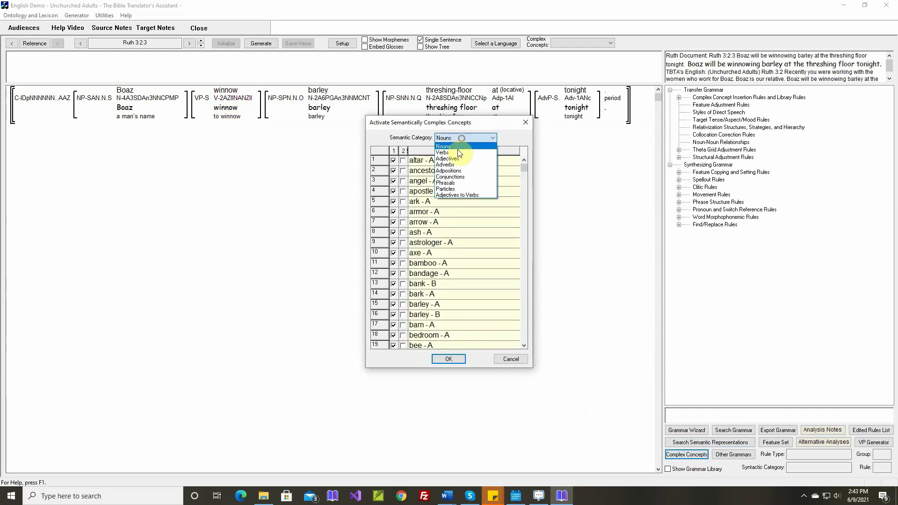
{"action": "left_click", "coordinate": [456, 151]}
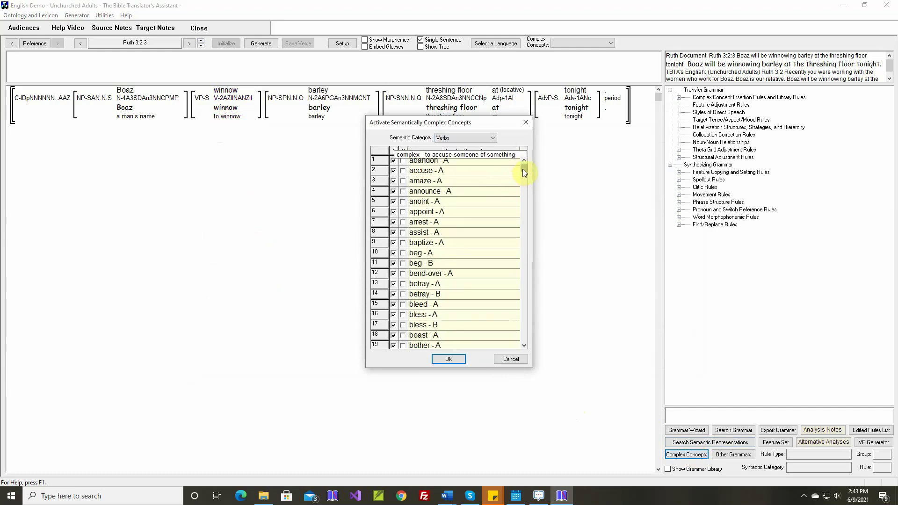
{"action": "left_click_drag", "start_coordinate": [525, 169], "coordinate": [533, 341]}
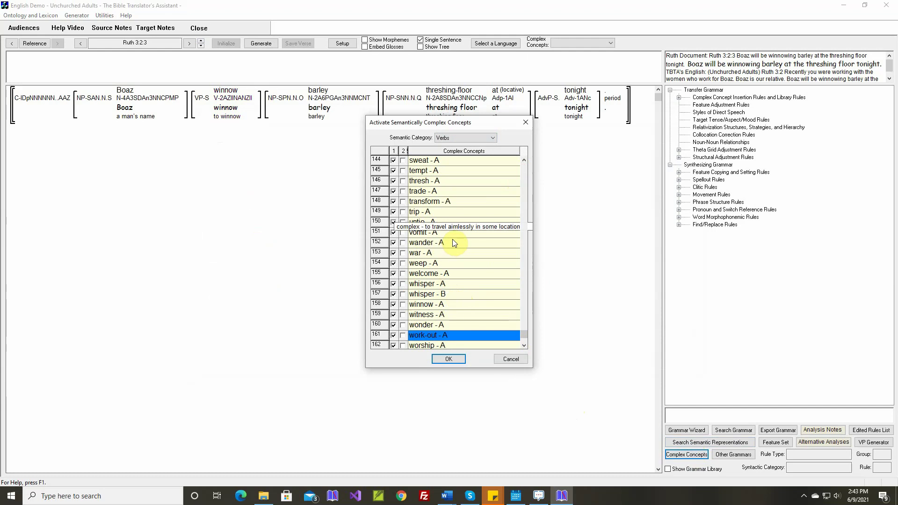
{"action": "left_click", "coordinate": [452, 359]}
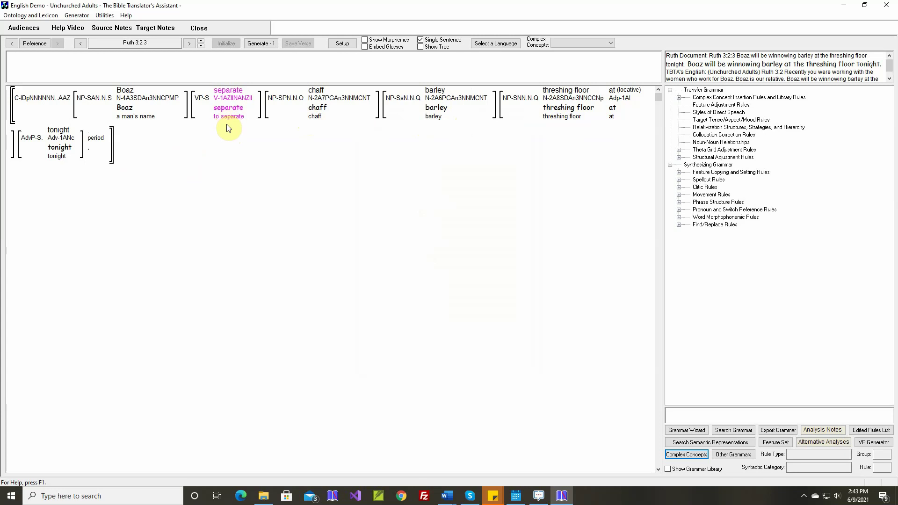
Step: Reactivate the complex verb concept "winnow - A" in the Verbs category and apply the change
{"action": "left_click", "coordinate": [686, 455]}
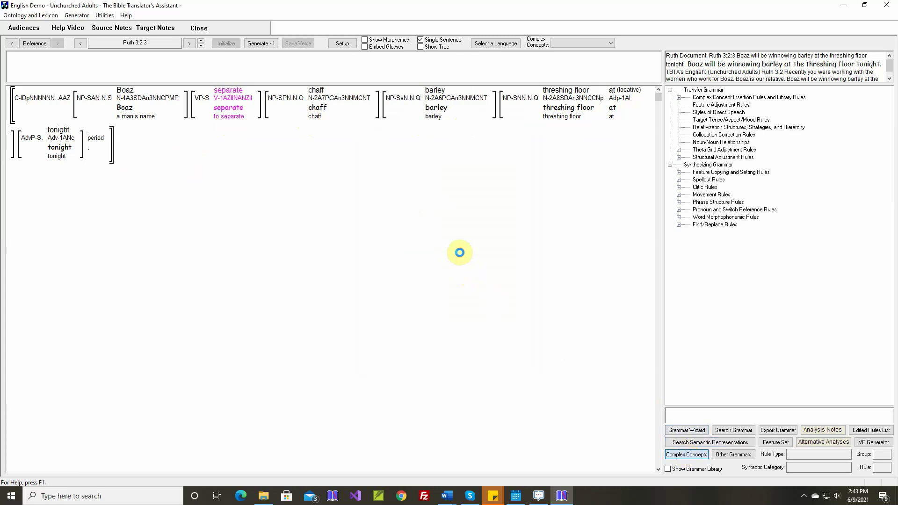
{"action": "left_click", "coordinate": [469, 139]}
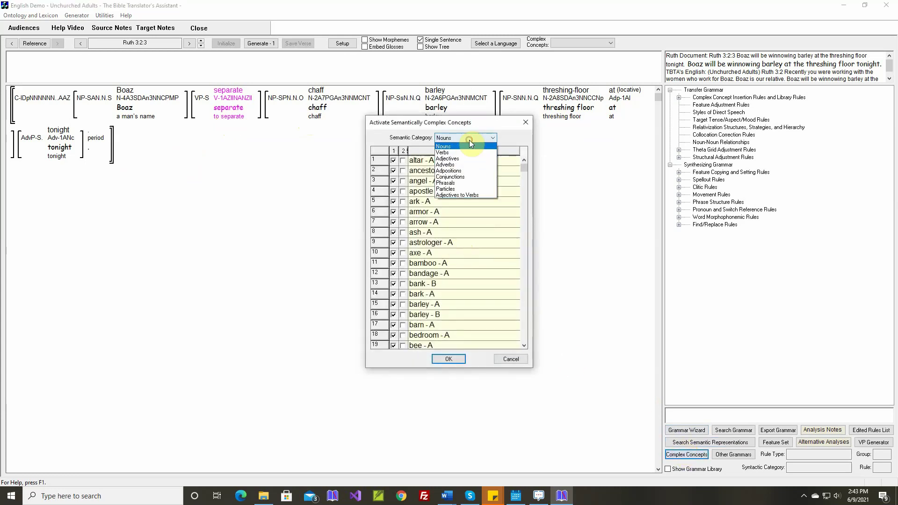
{"action": "left_click", "coordinate": [466, 153]}
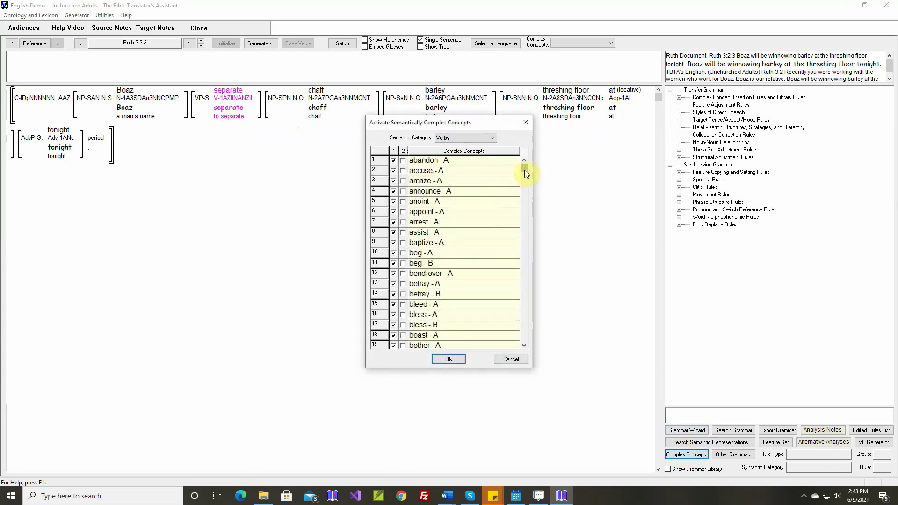
{"action": "left_click_drag", "start_coordinate": [524, 169], "coordinate": [526, 341]}
{"action": "mouse_move", "coordinate": [394, 277]}
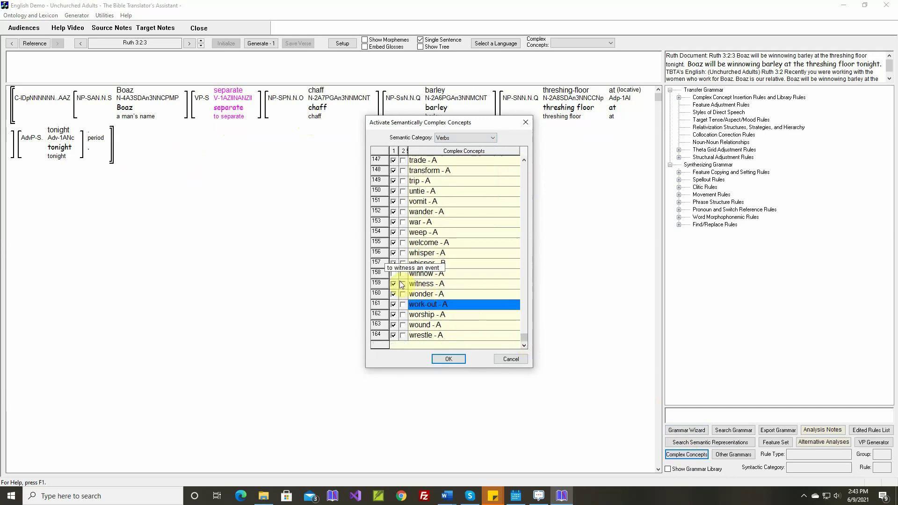
{"action": "left_click", "coordinate": [449, 359]}
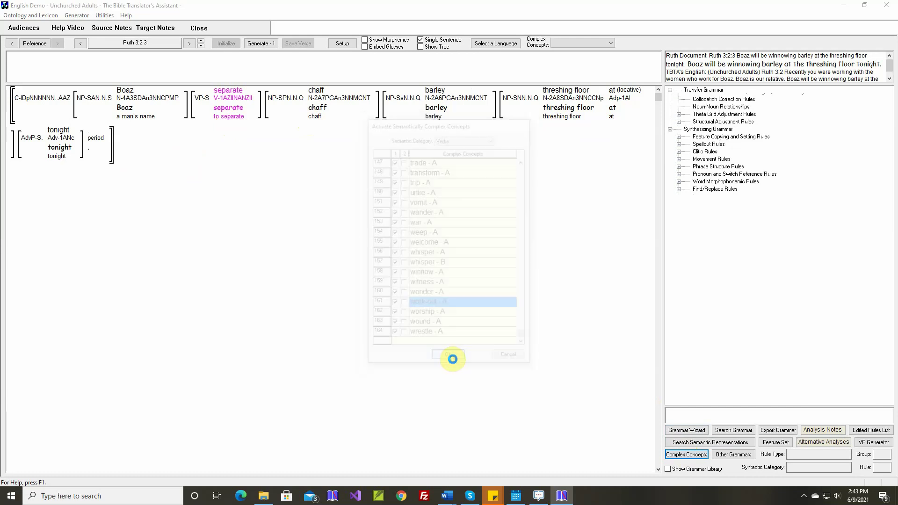
Step: Generate the text of Ruth 3:2:3 and save the complete verse Ruth 3:2
{"action": "left_click", "coordinate": [255, 45]}
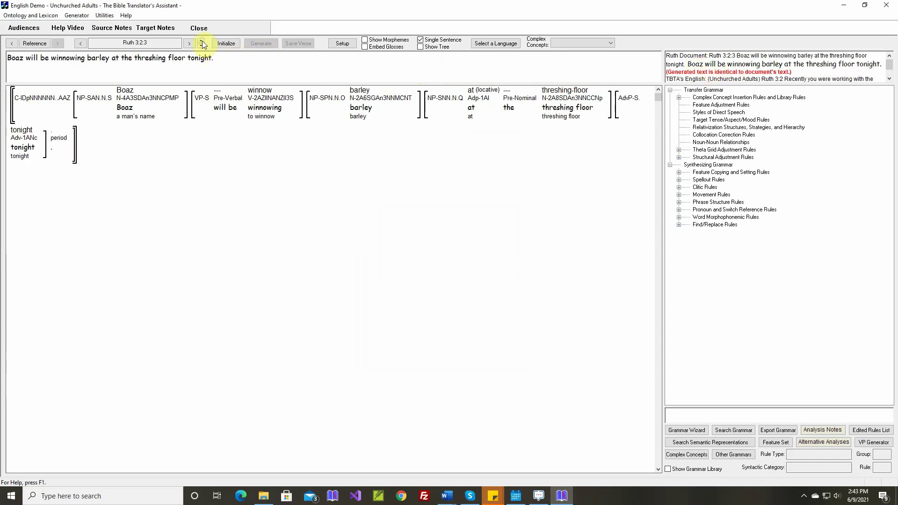
{"action": "left_click", "coordinate": [302, 45]}
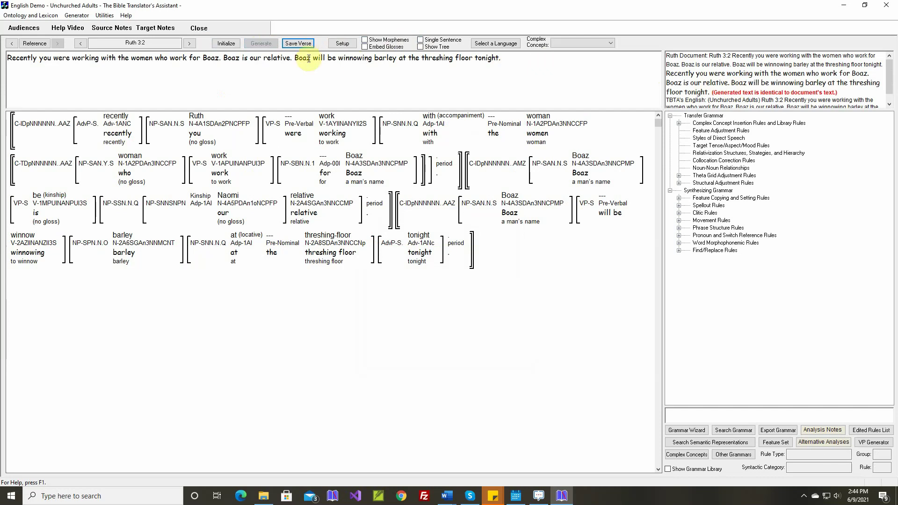
{"action": "left_click", "coordinate": [301, 44]}
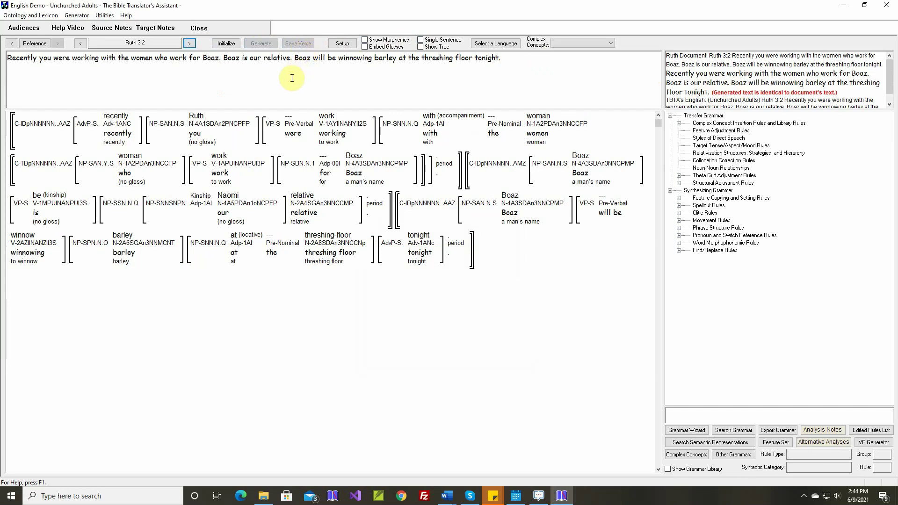